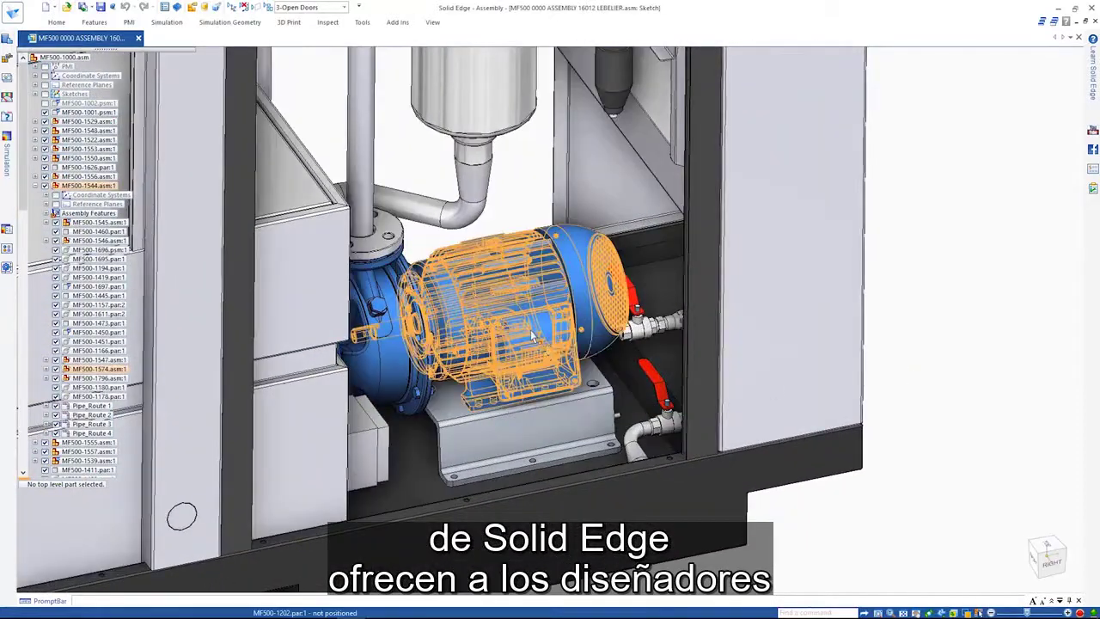
Step: Open subassembly MF500-1574.asm in its own window and apply the 2-Simulation configuration
right_click(551, 347)
left_click(605, 368)
right_click(588, 249)
left_click(619, 246)
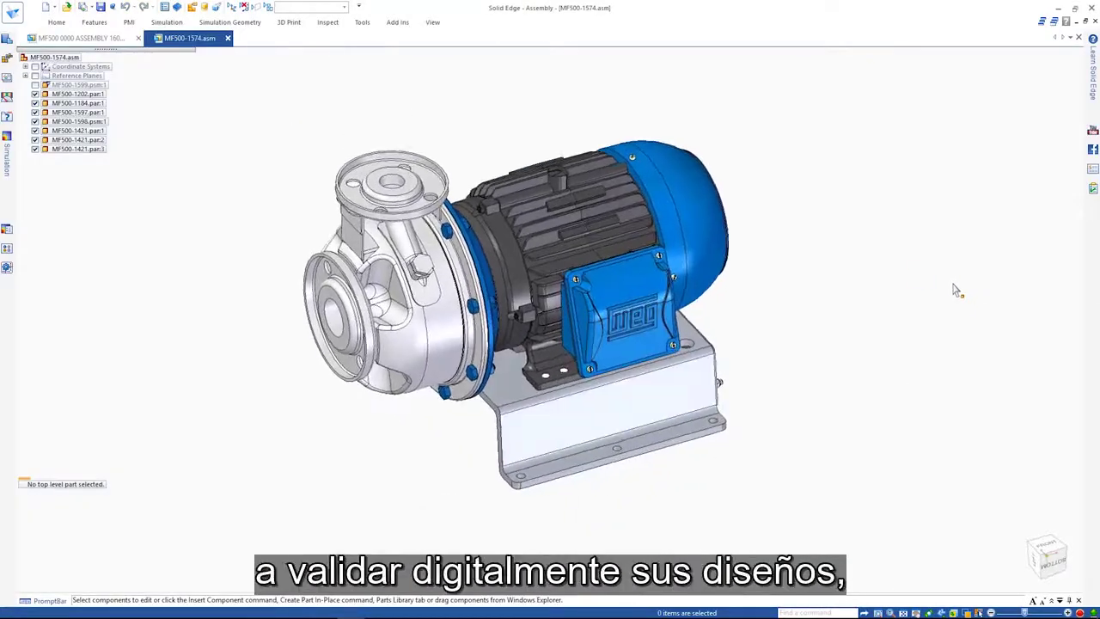
left_click(344, 7)
left_click(331, 34)
Step: Create manual glue connectors between the motor and its bracket, then solve Modal Study 1
left_click(376, 121)
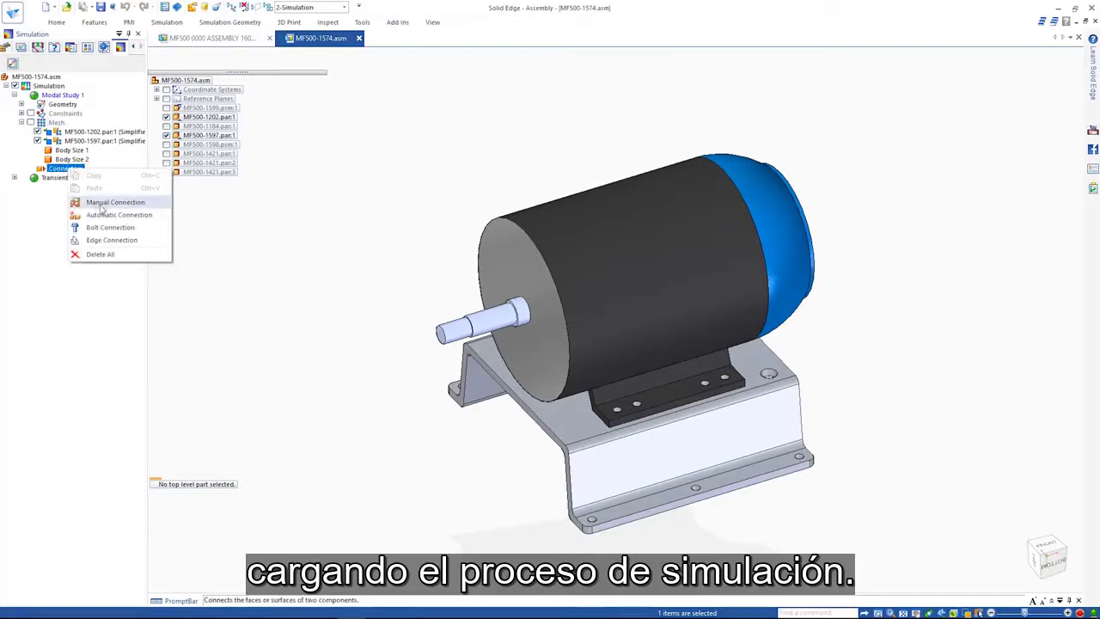
left_click(101, 203)
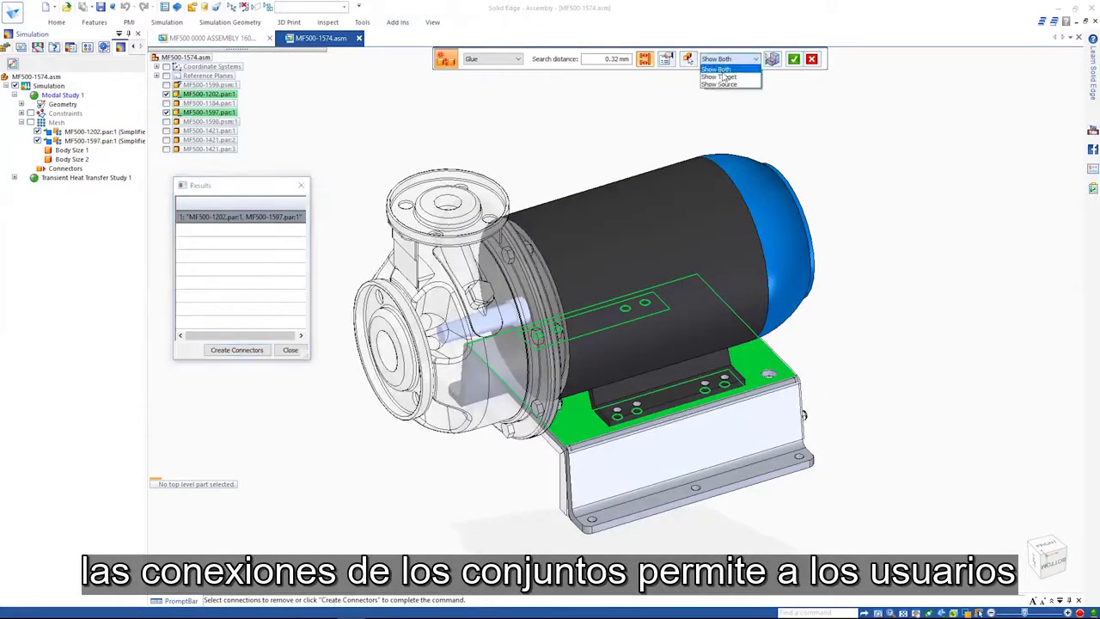
left_click(720, 76)
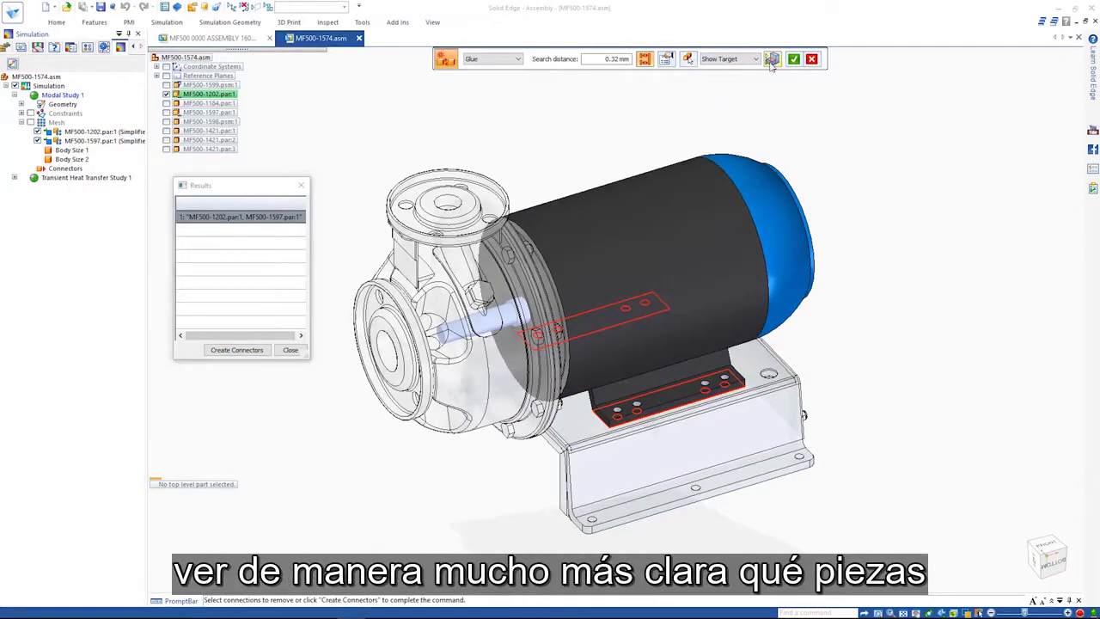
left_click(720, 84)
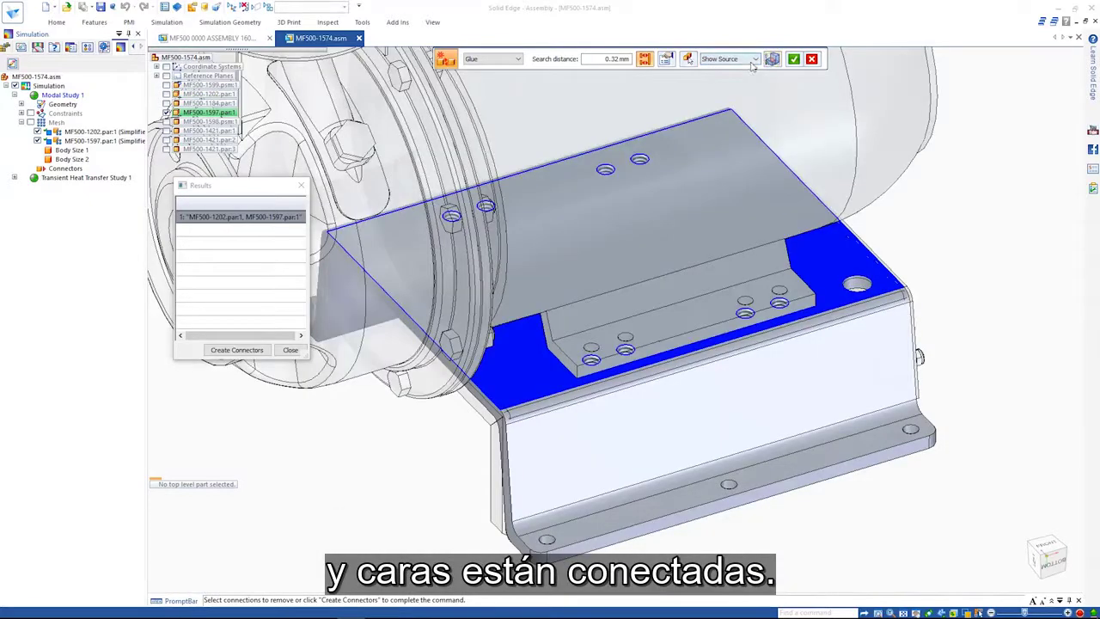
left_click(237, 350)
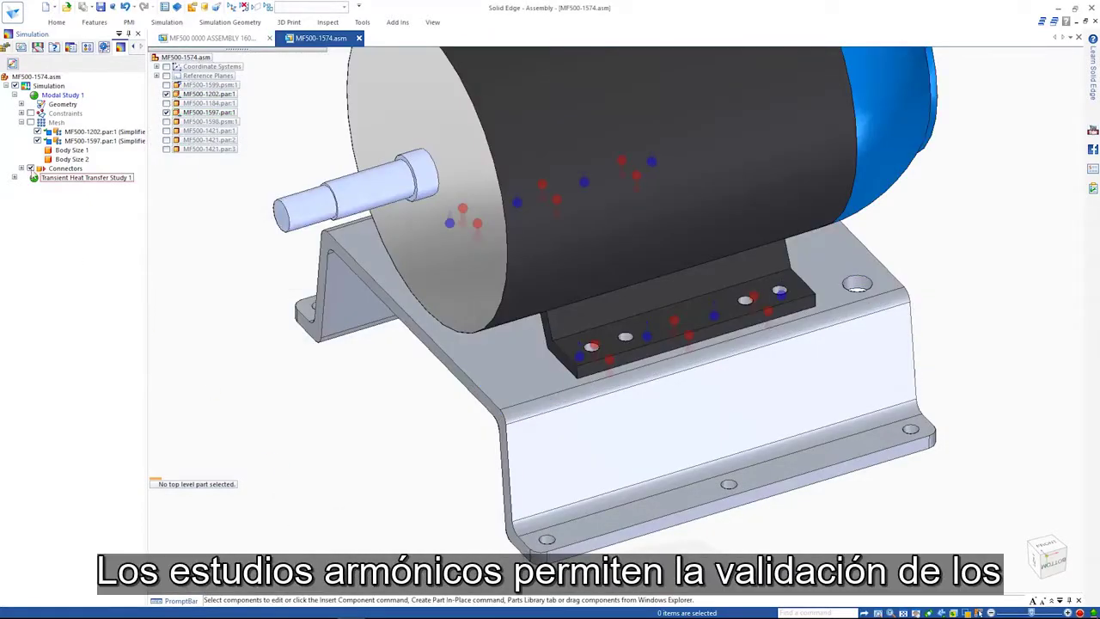
left_click(62, 96)
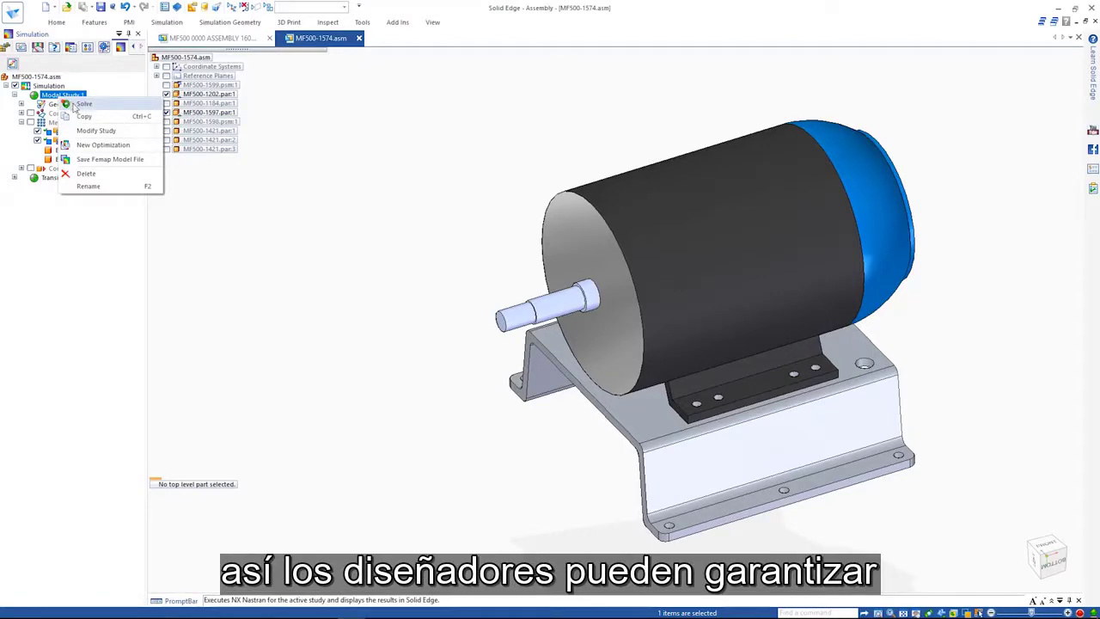
left_click(73, 104)
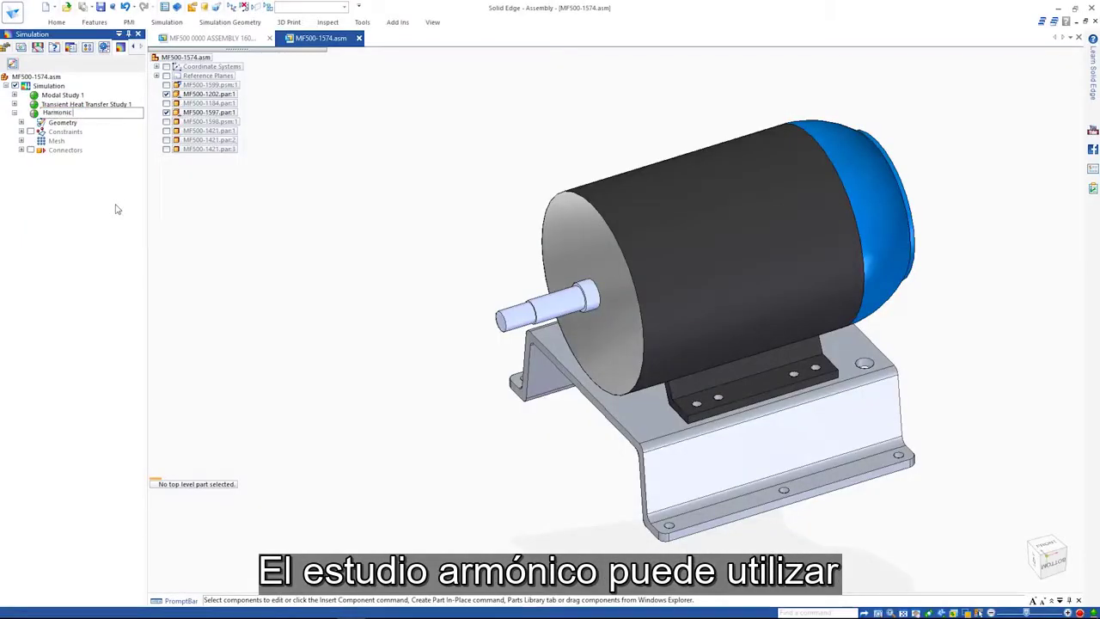
Step: Name the new study Harmonic Response
type("Response")
key("Return")
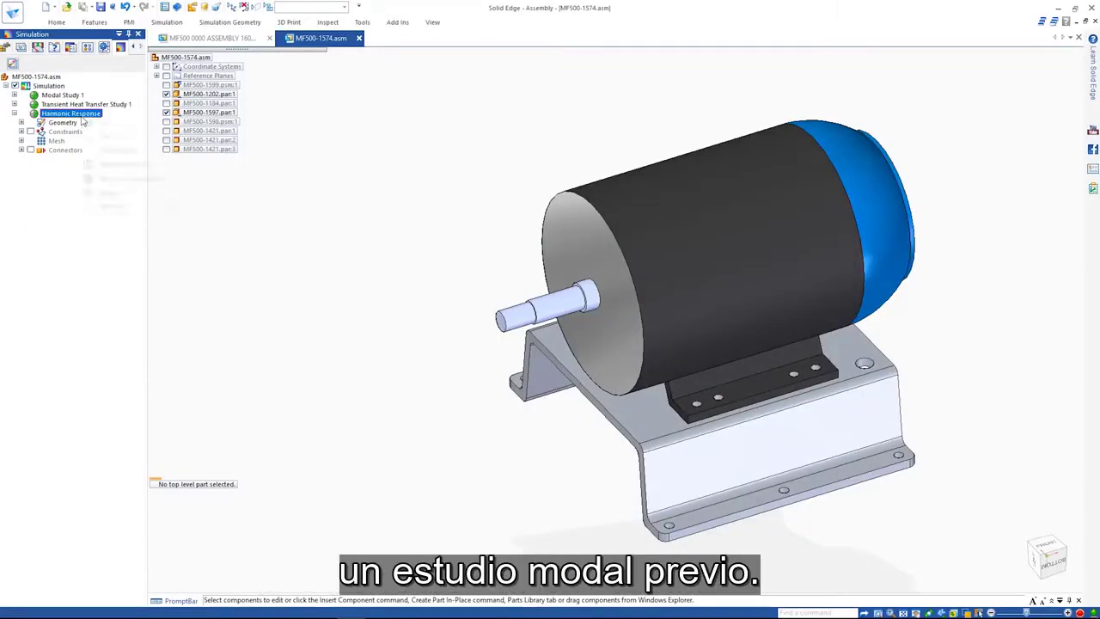
right_click(73, 114)
left_click(108, 125)
Step: Include Modal Study 1's six frequencies, set 0–1200 Hz with 0.020 damping, and solve
left_click(525, 309)
left_click(509, 371)
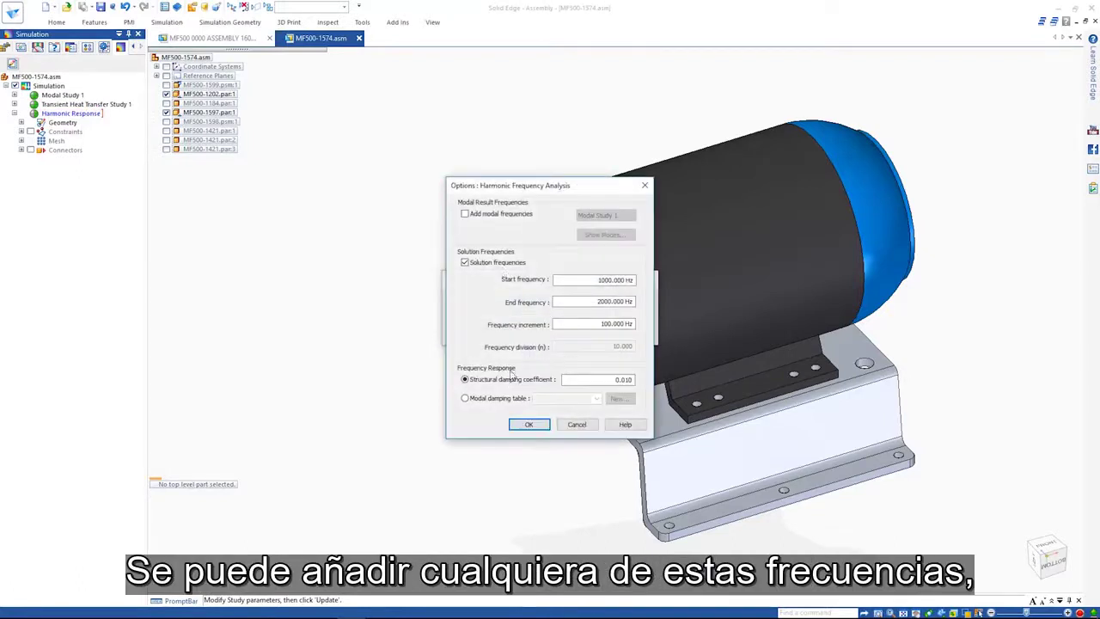
left_click(604, 235)
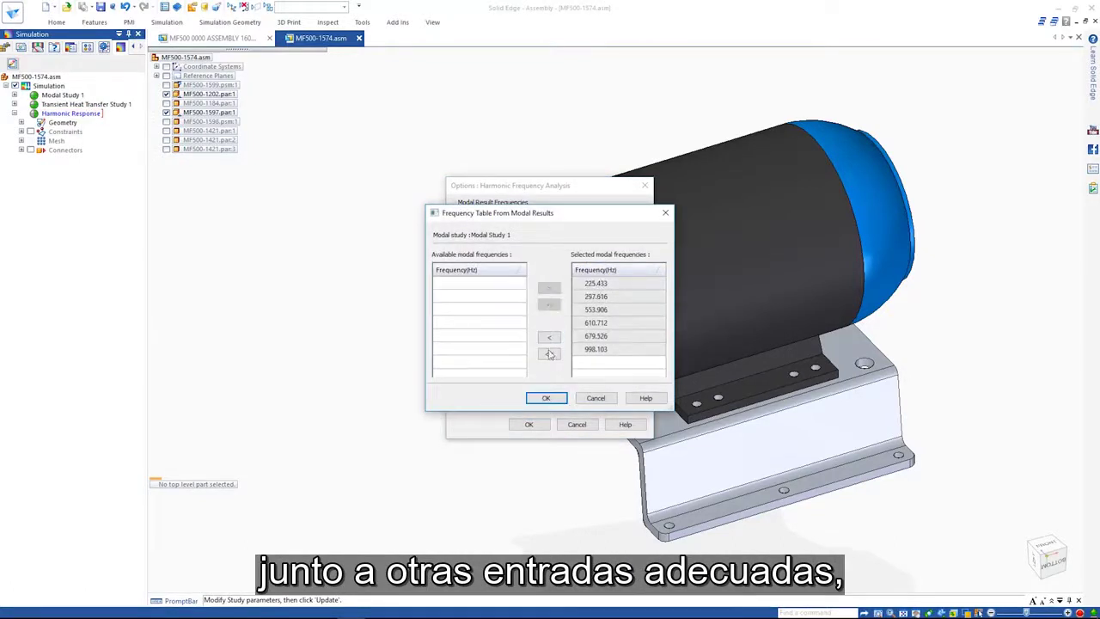
left_click(546, 398)
left_click_drag(595, 280, 651, 281)
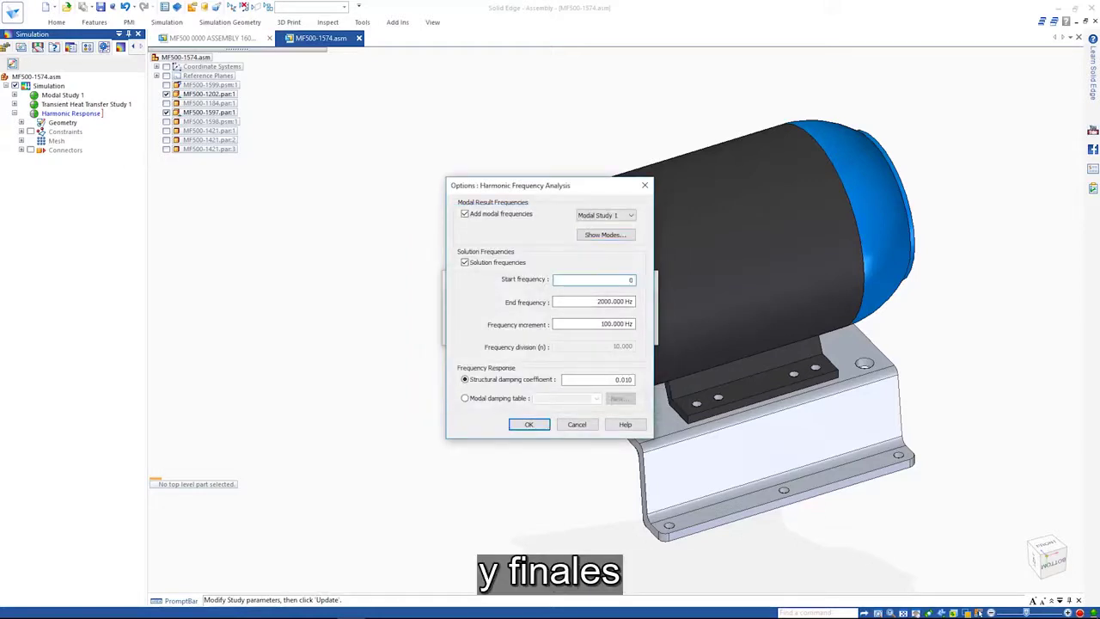
key("Tab")
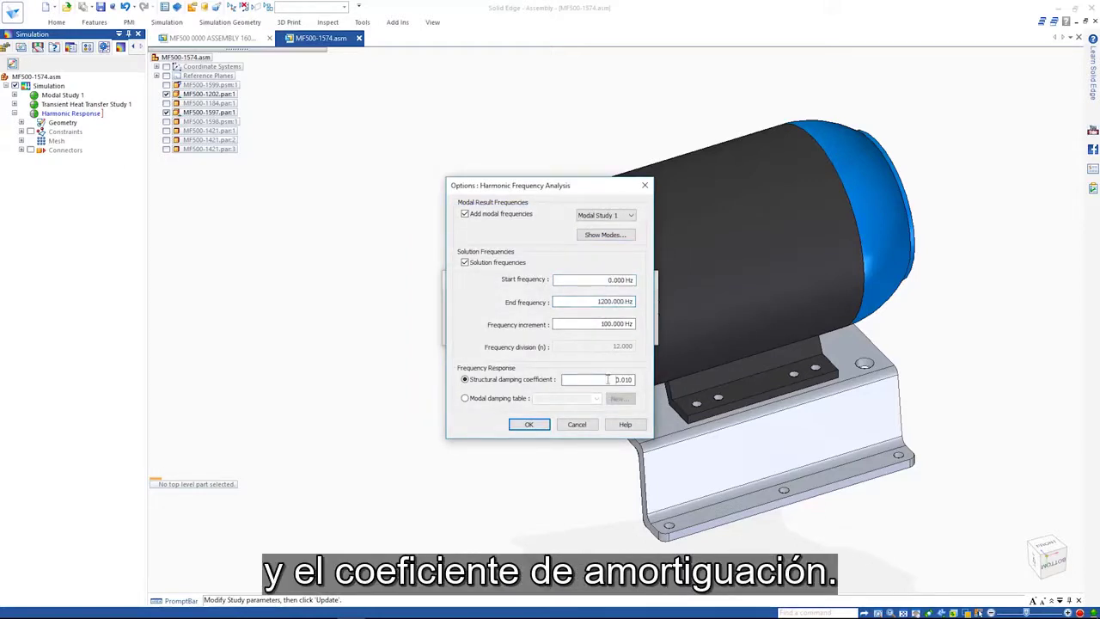
left_click(528, 424)
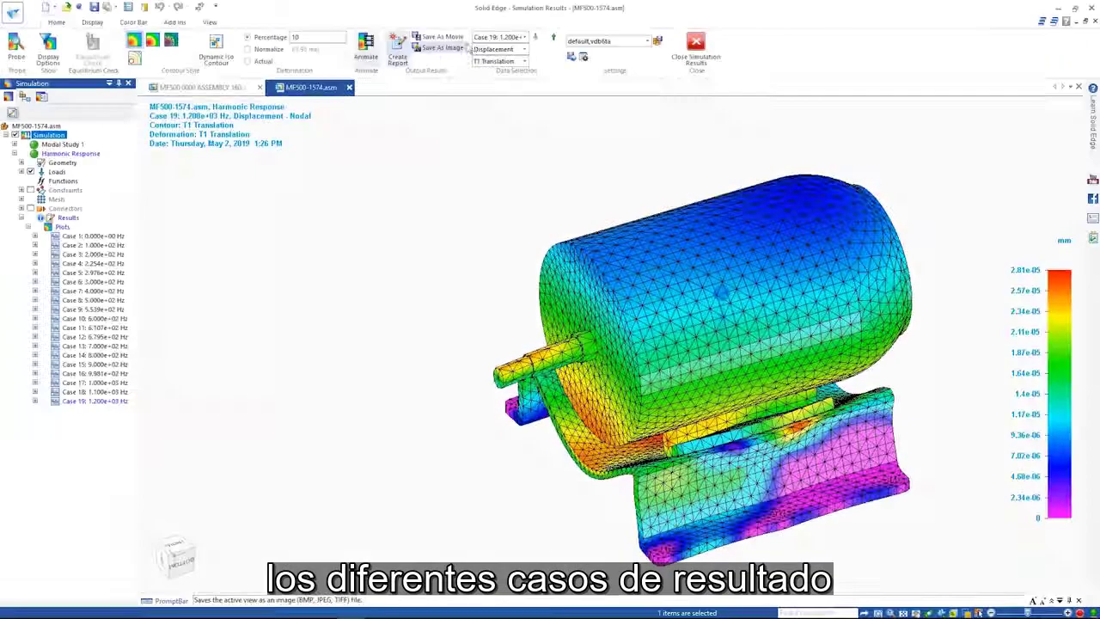
Step: Display Case 11 (6.107e+02 Hz) T2 Translation results
left_click(524, 37)
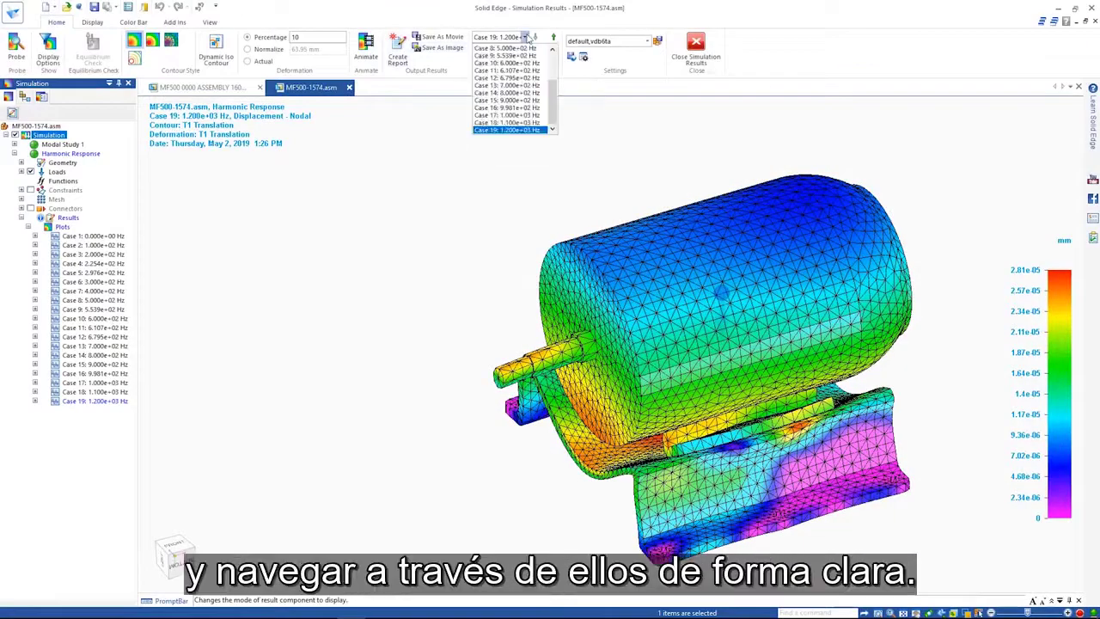
left_click(512, 92)
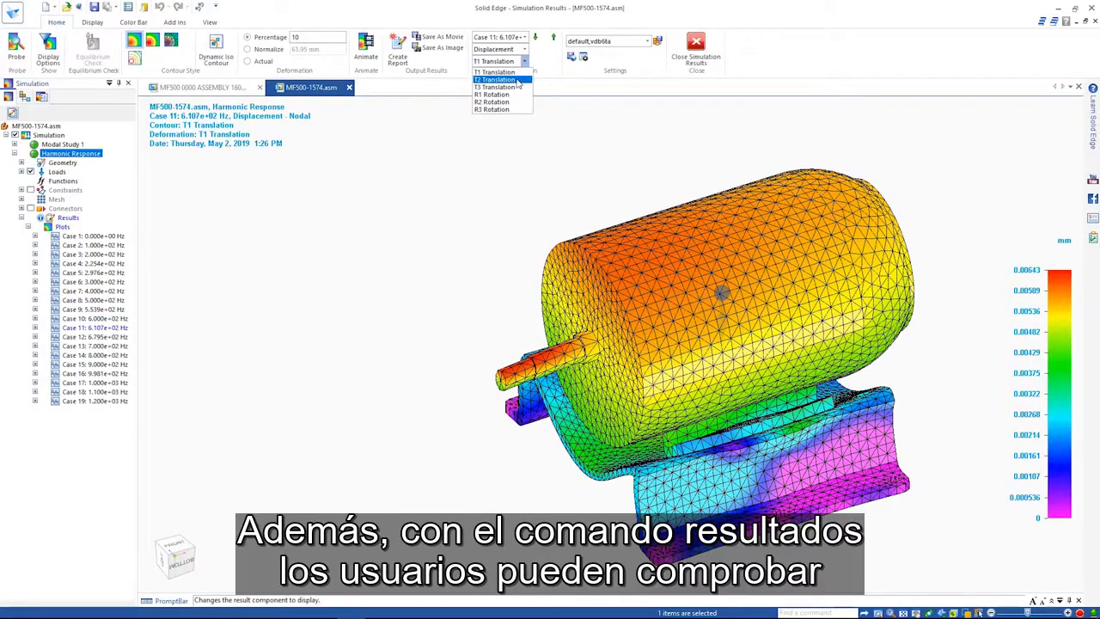
left_click(518, 81)
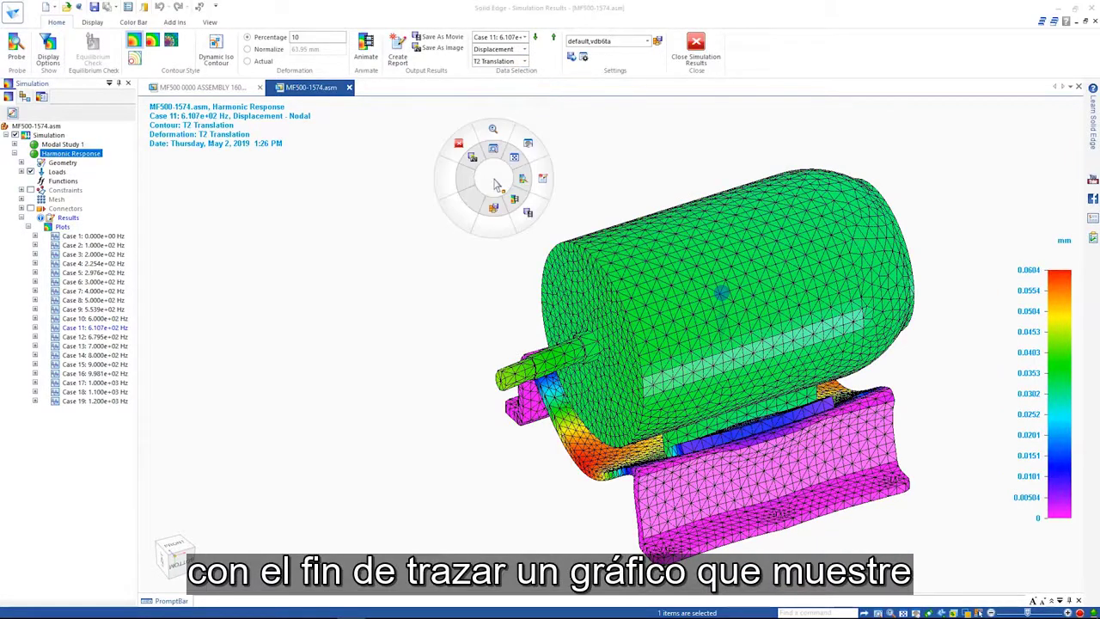
Step: Probe a bracket node and a shaft node and graph their translation versus frequency
left_click(521, 180)
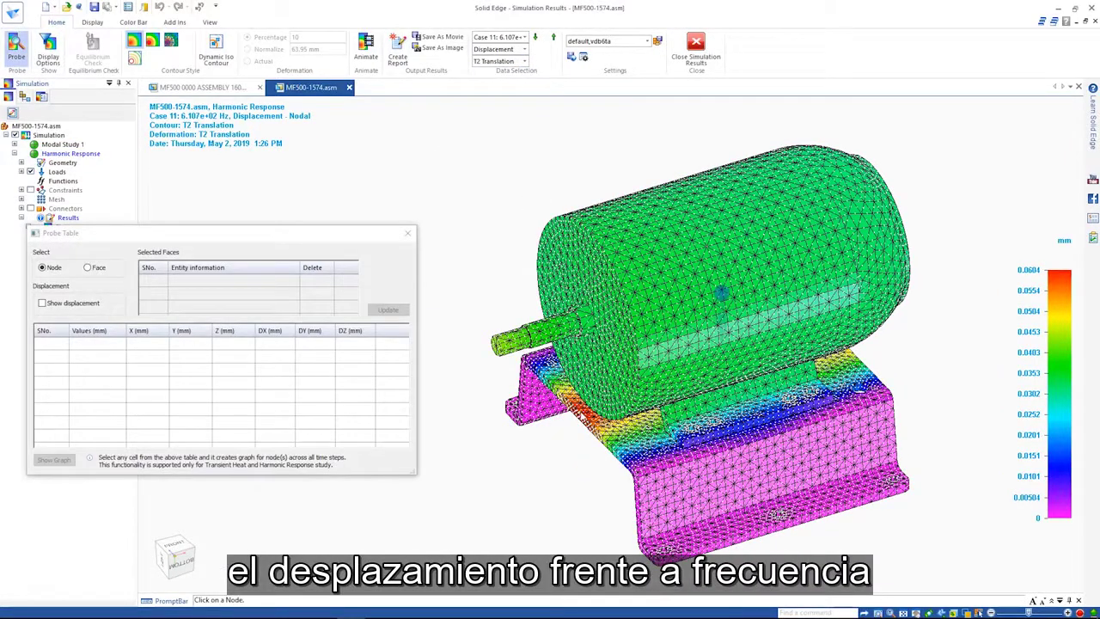
left_click(535, 490)
left_click(499, 333)
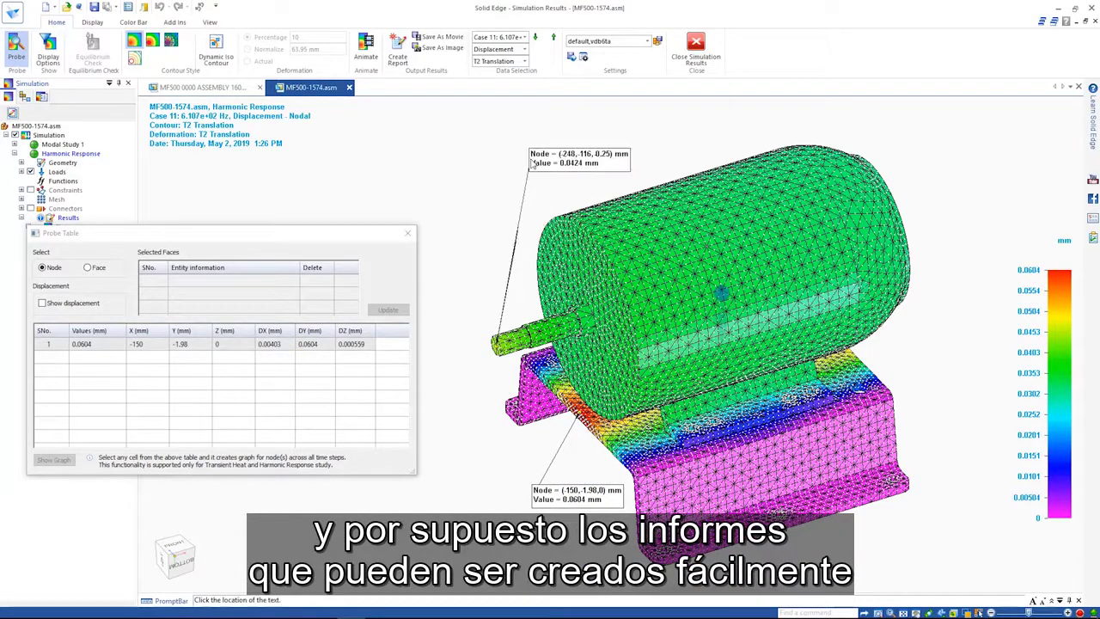
left_click(60, 357)
left_click(71, 461)
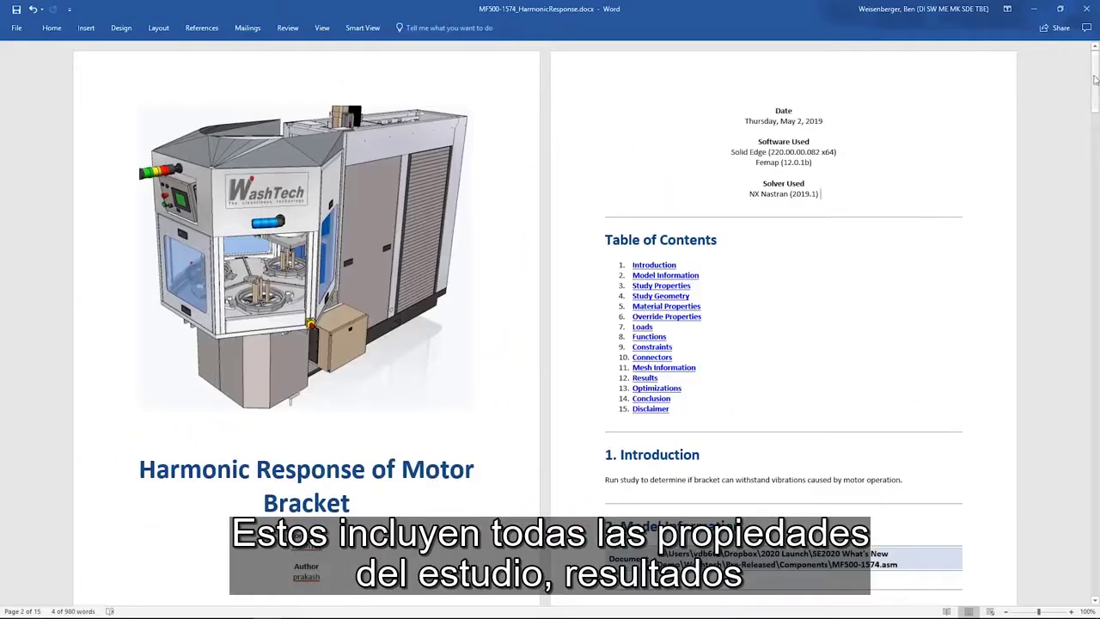
scroll(551, 327, "down", 15)
scroll(550, 326, "down", 20)
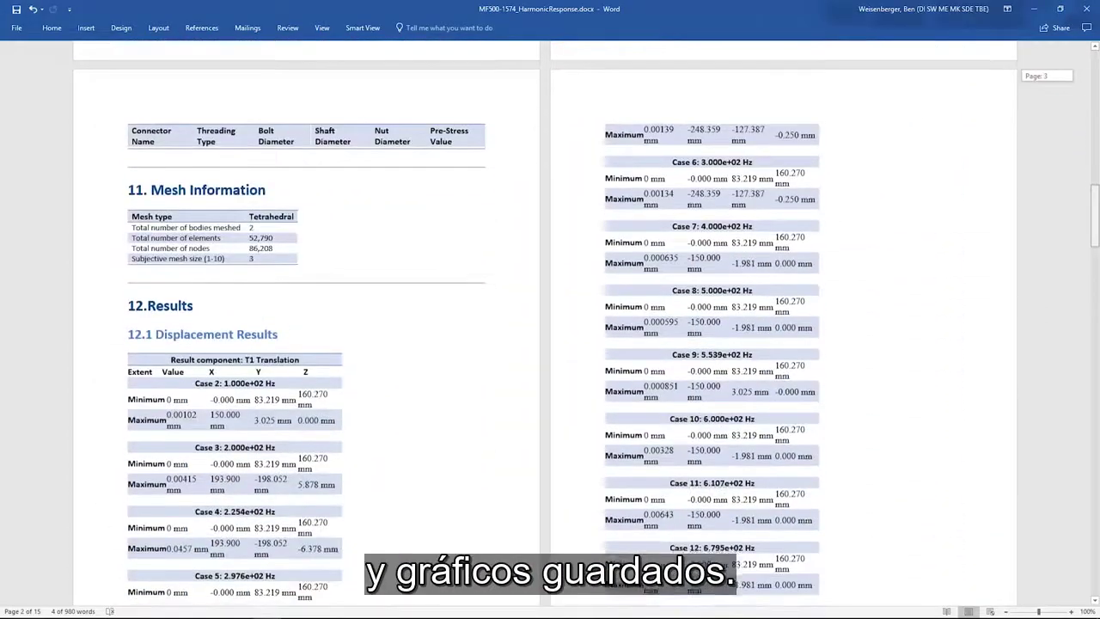
scroll(550, 327, "down", 20)
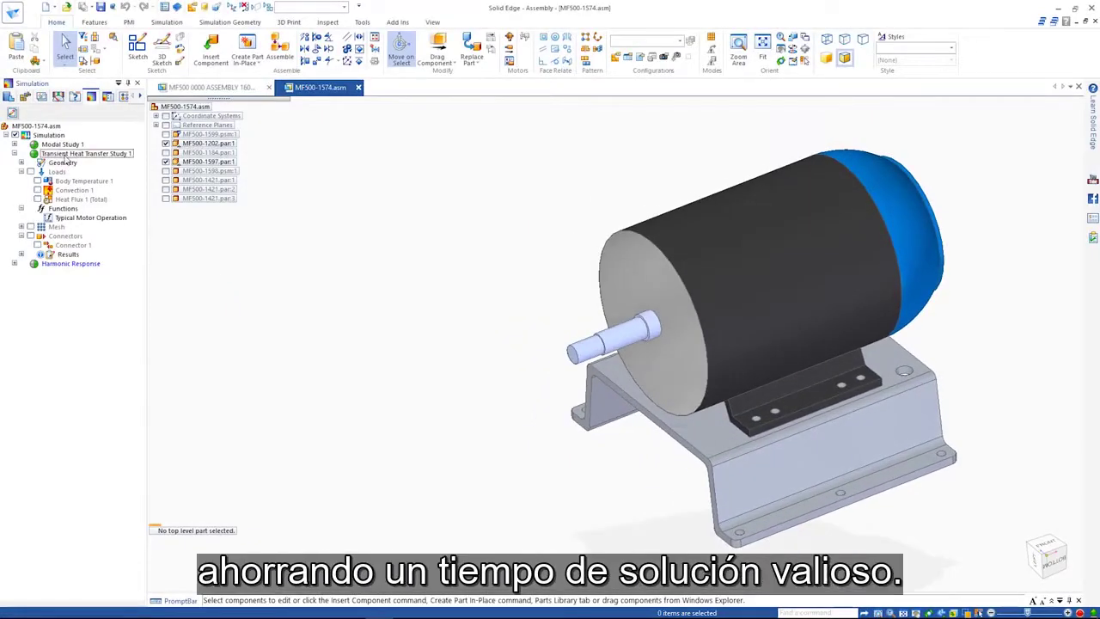
right_click(86, 153)
left_click(94, 168)
left_click(632, 333)
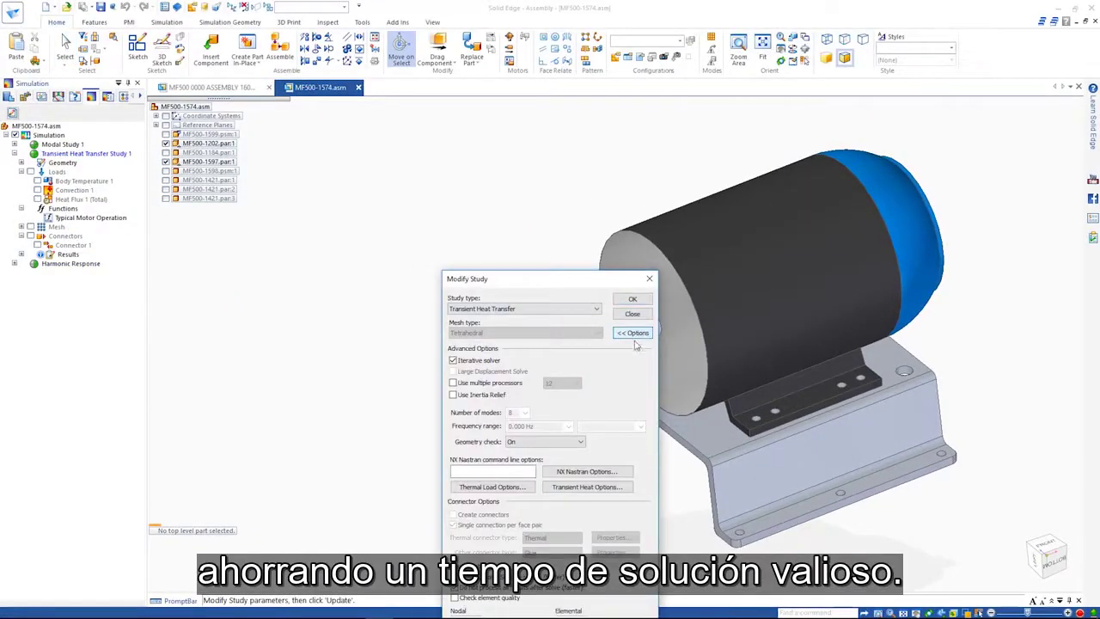
left_click(607, 486)
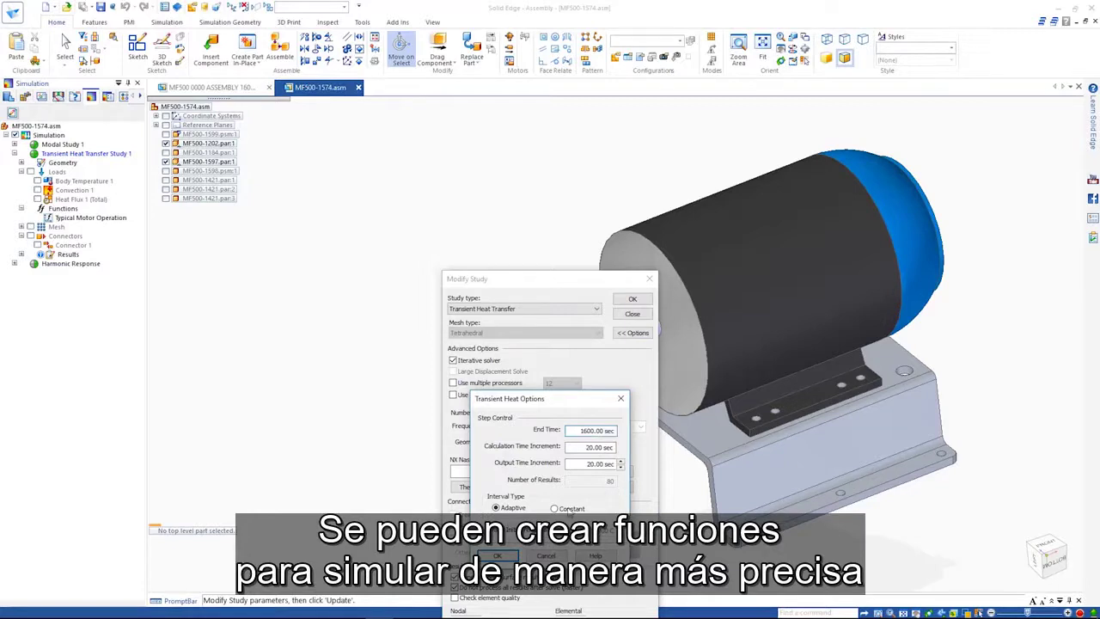
left_click(621, 398)
left_click(633, 298)
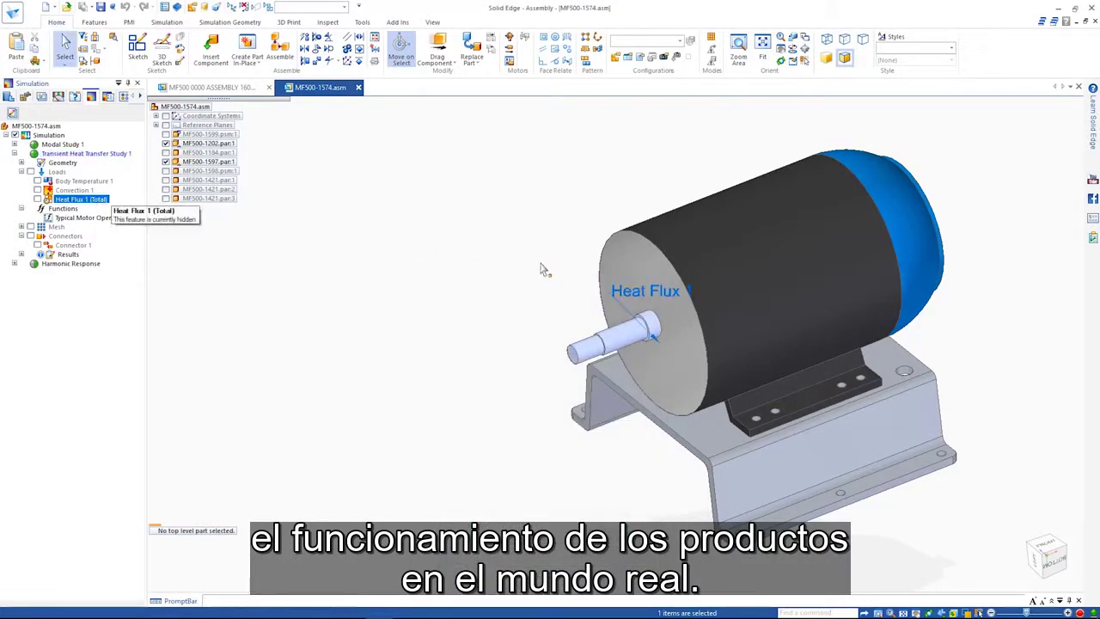
Step: Review the Typical Motor Operation factor-versus-time function of the heat flux load
left_click(509, 110)
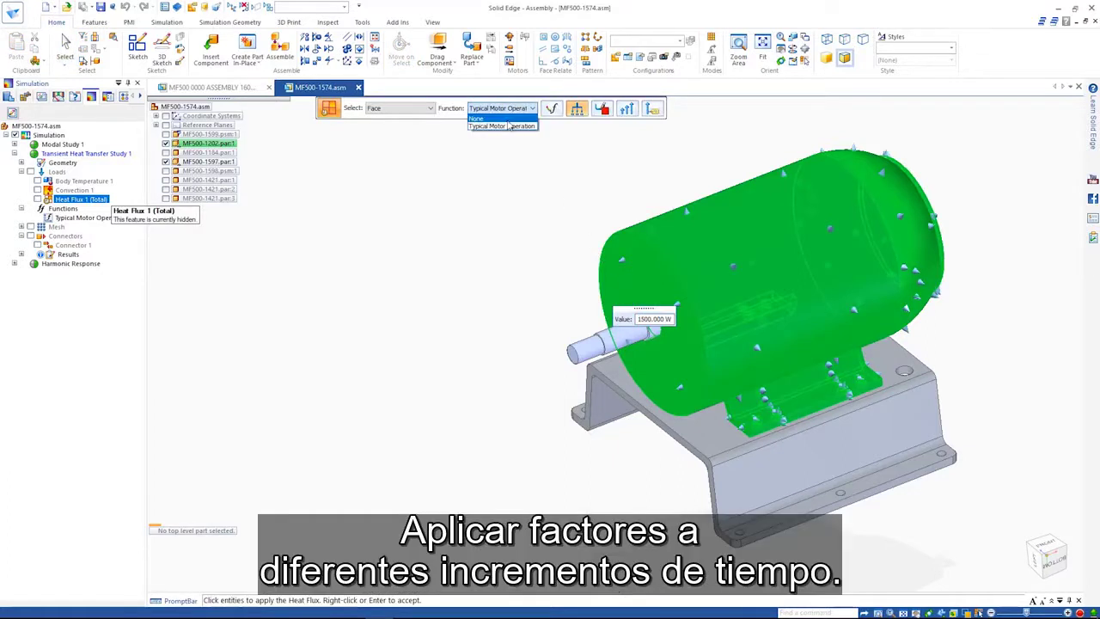
left_click(552, 109)
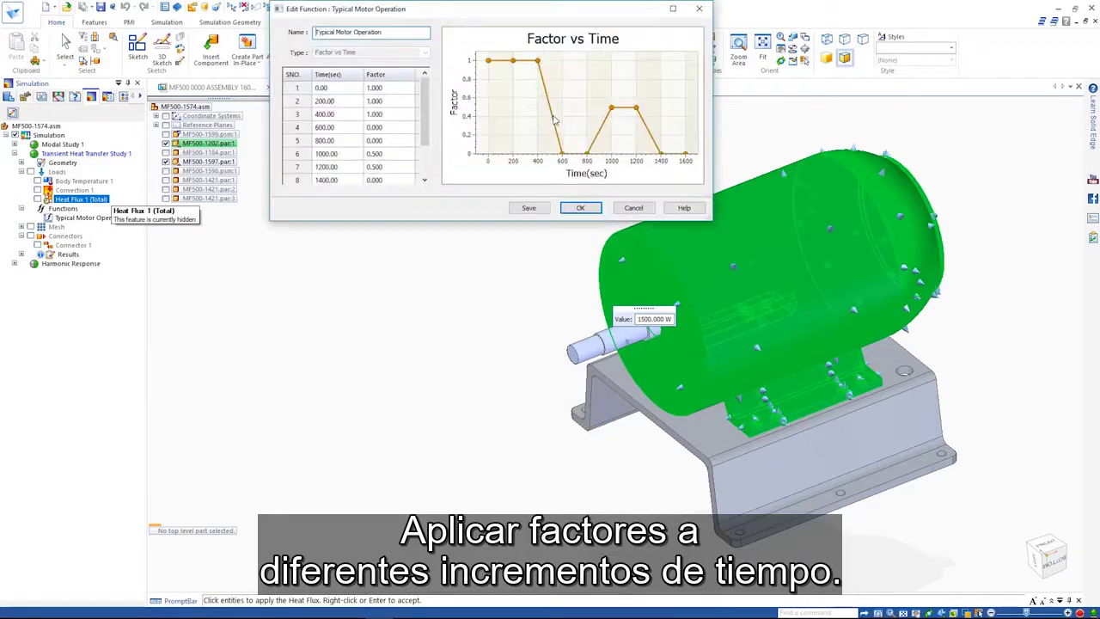
left_click_drag(428, 116, 431, 129)
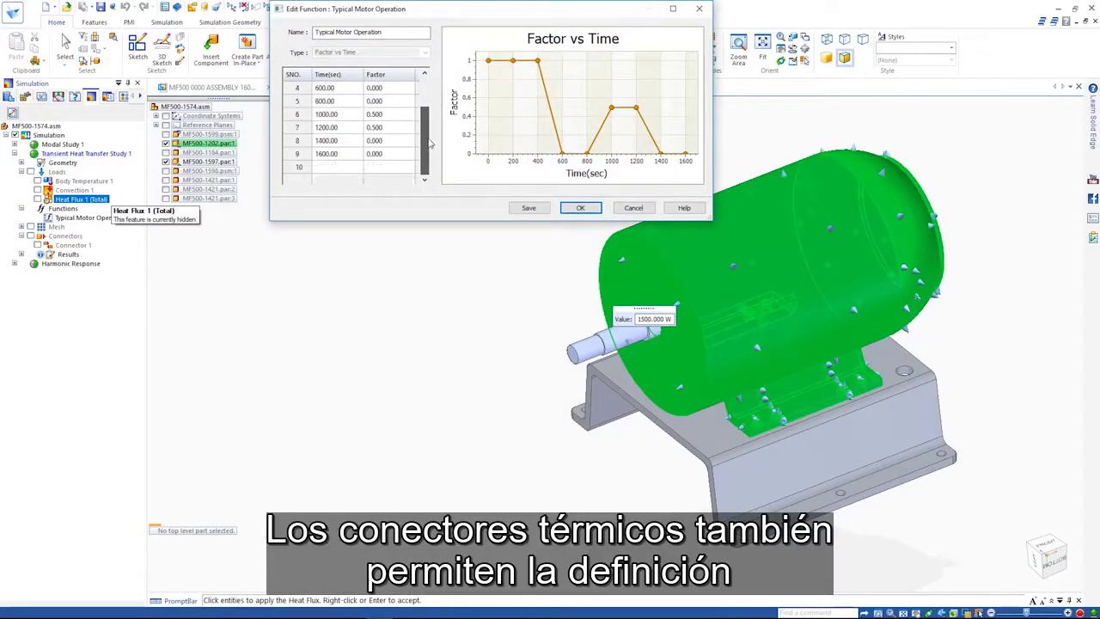
left_click(699, 9)
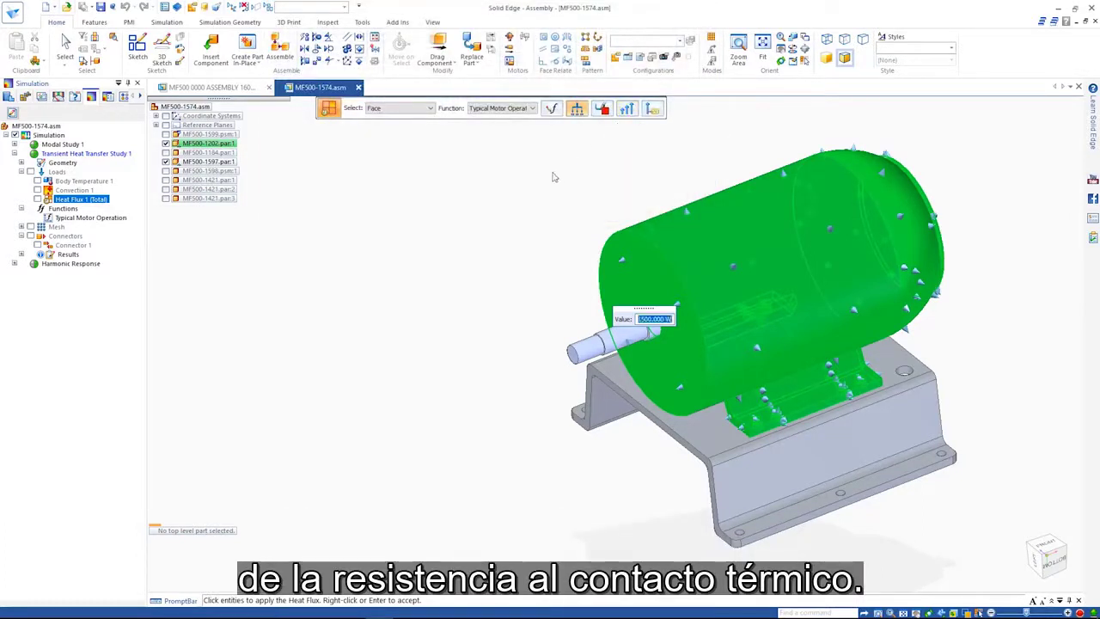
key("Return")
Step: Check Connector 1's thermal conductance, then probe a motor housing node in the results
left_click(76, 245)
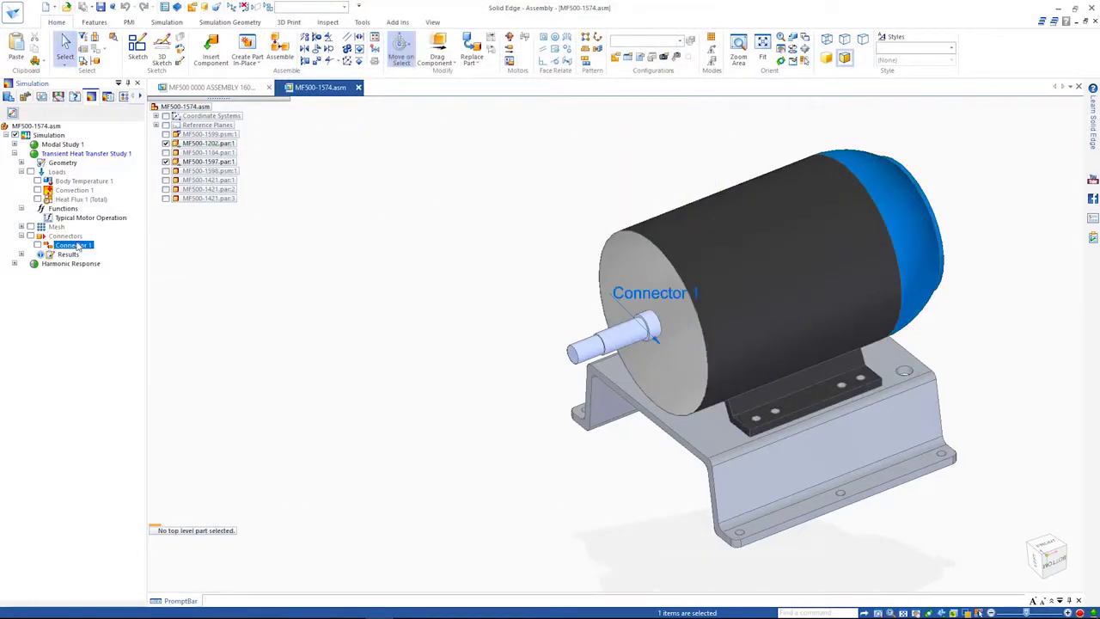
double_click(616, 298)
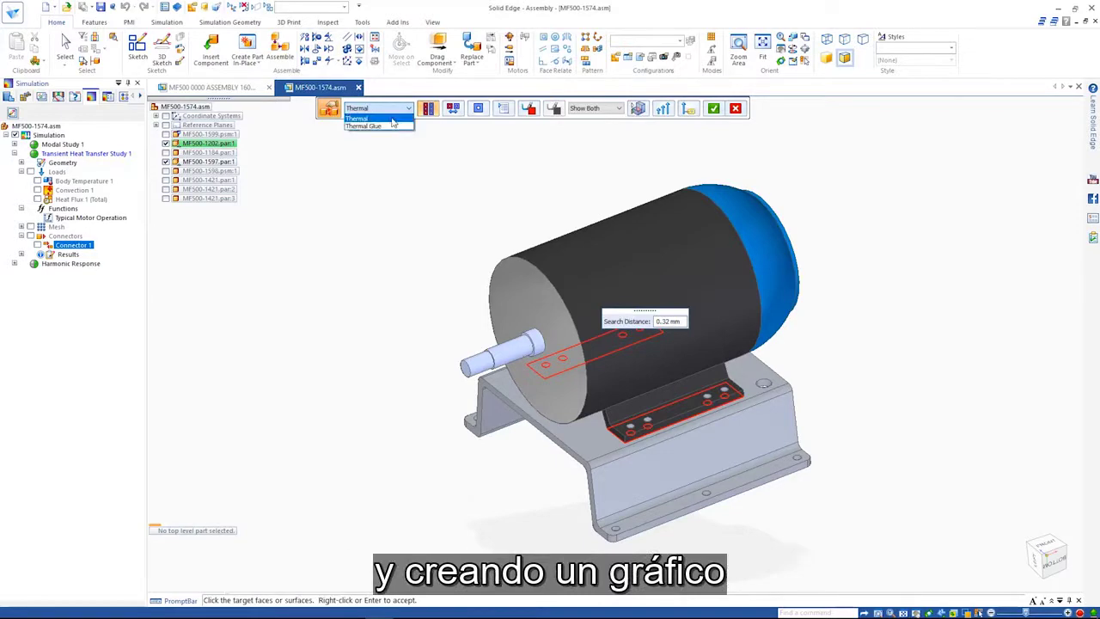
left_click(429, 109)
left_click(471, 107)
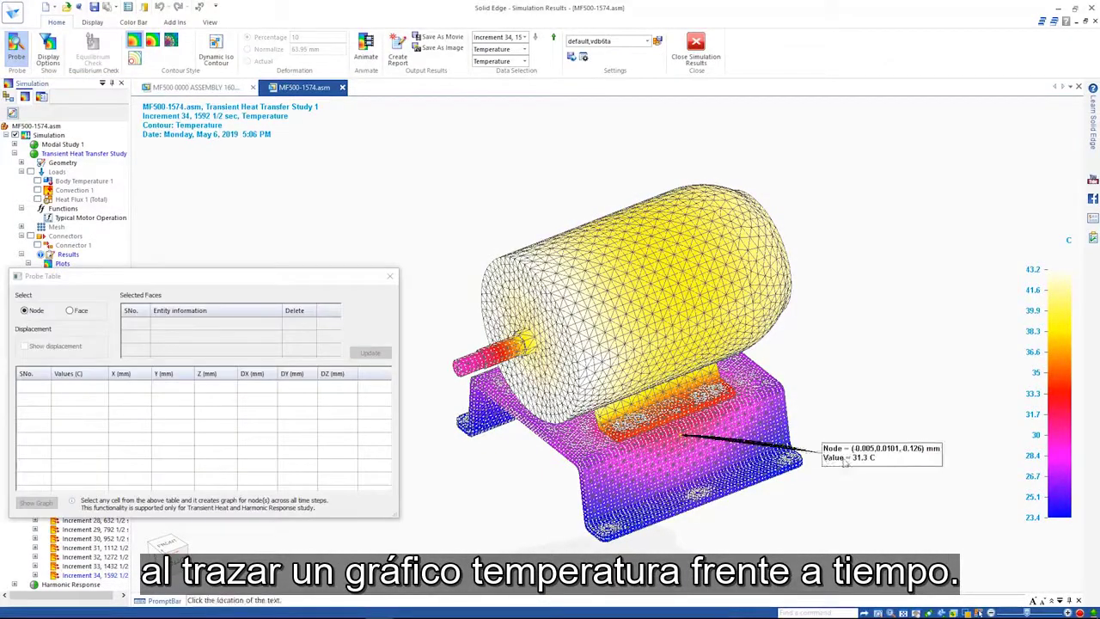
left_click(683, 435)
Step: Probe more motor nodes and graph temperature versus time for all three probed nodes
left_click(697, 279)
left_click(453, 365)
left_click(30, 387)
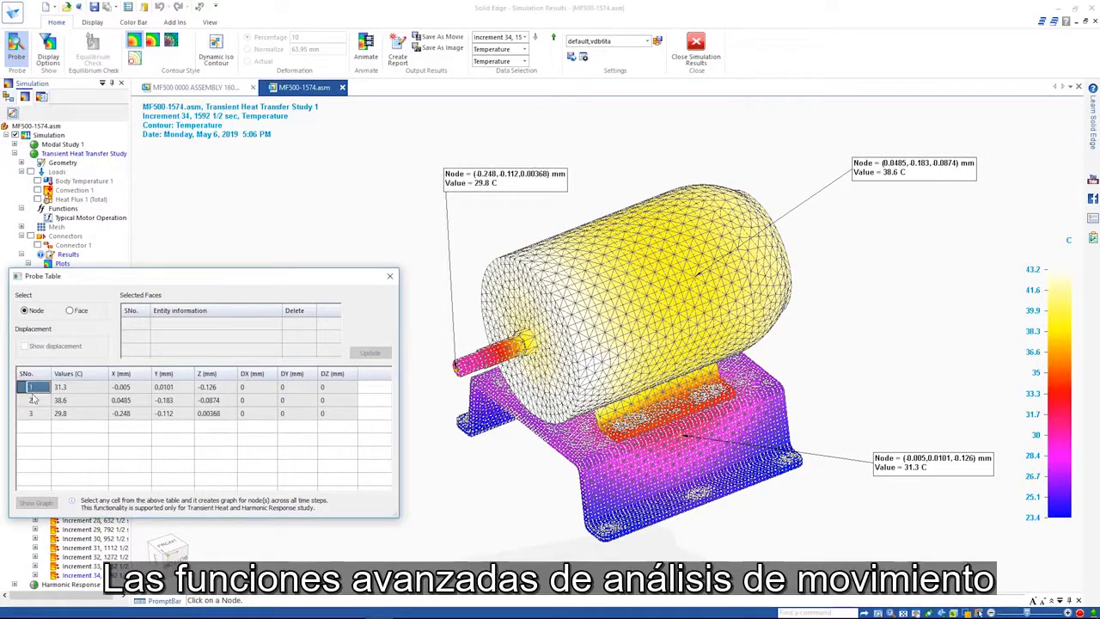
left_click(37, 503)
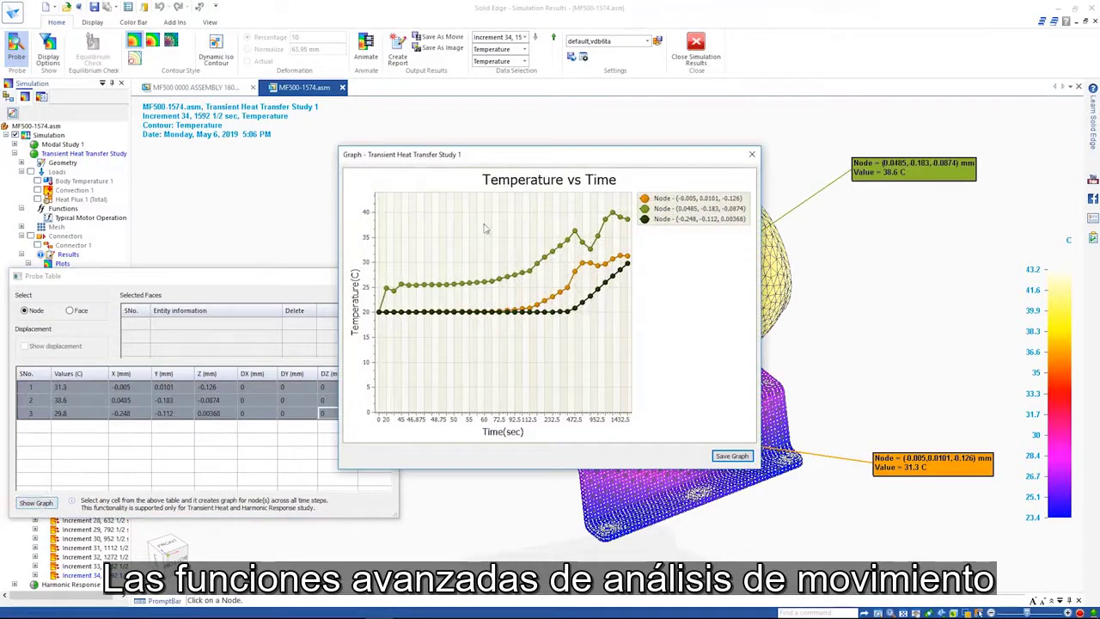
left_click_drag(496, 161, 166, 231)
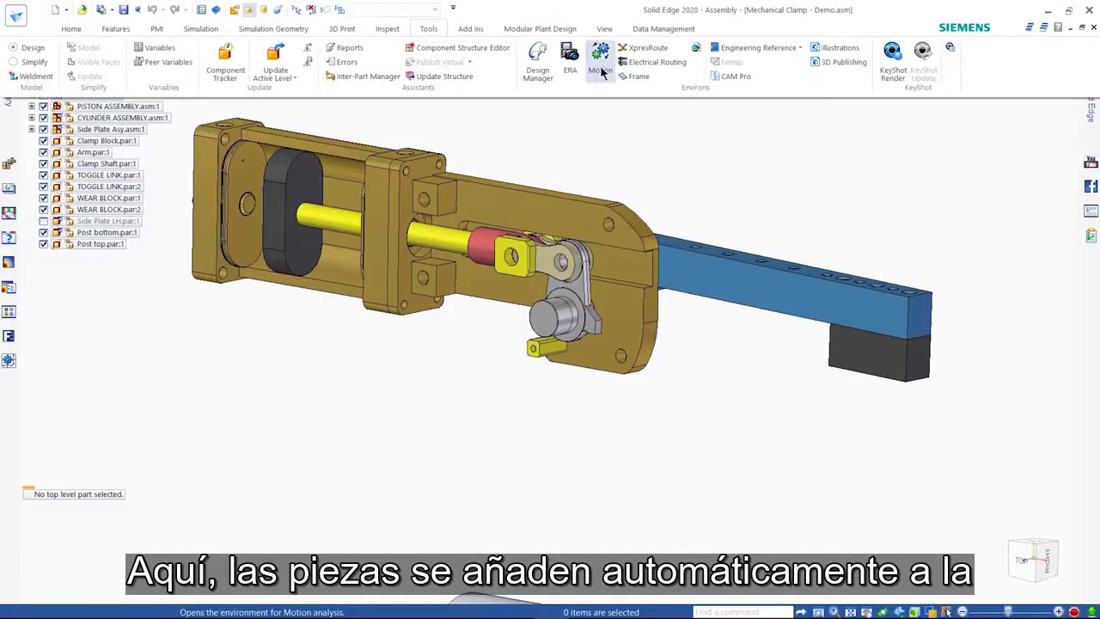
Step: In the Motion environment, create Mechanism 1 from the clamp's moving parts, ground parts and joints
left_click(601, 70)
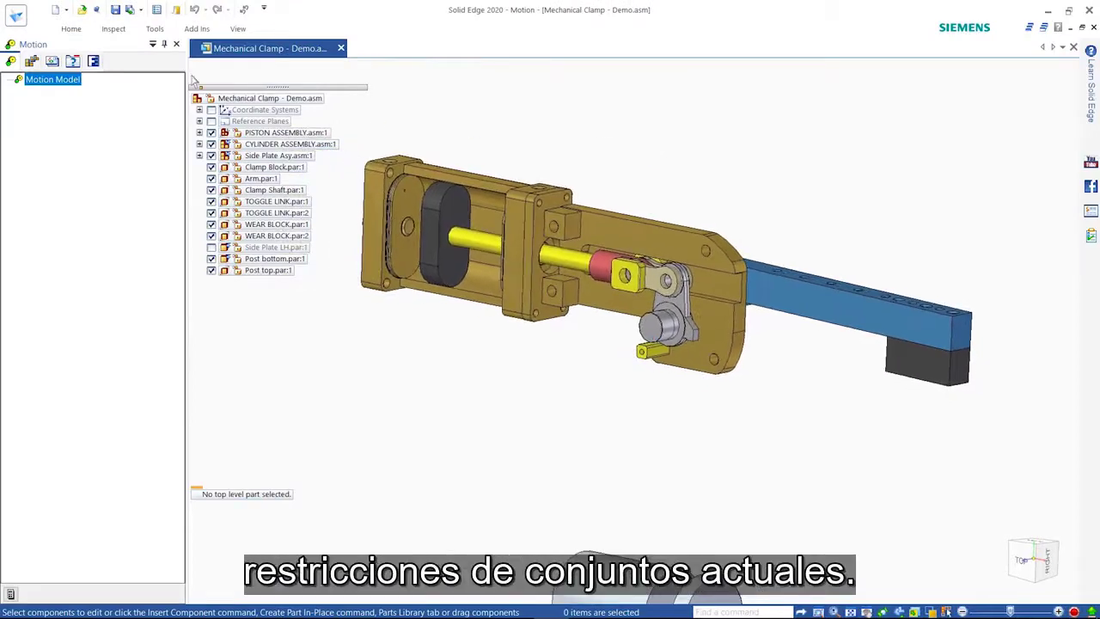
right_click(53, 79)
left_click(90, 83)
left_click(466, 353)
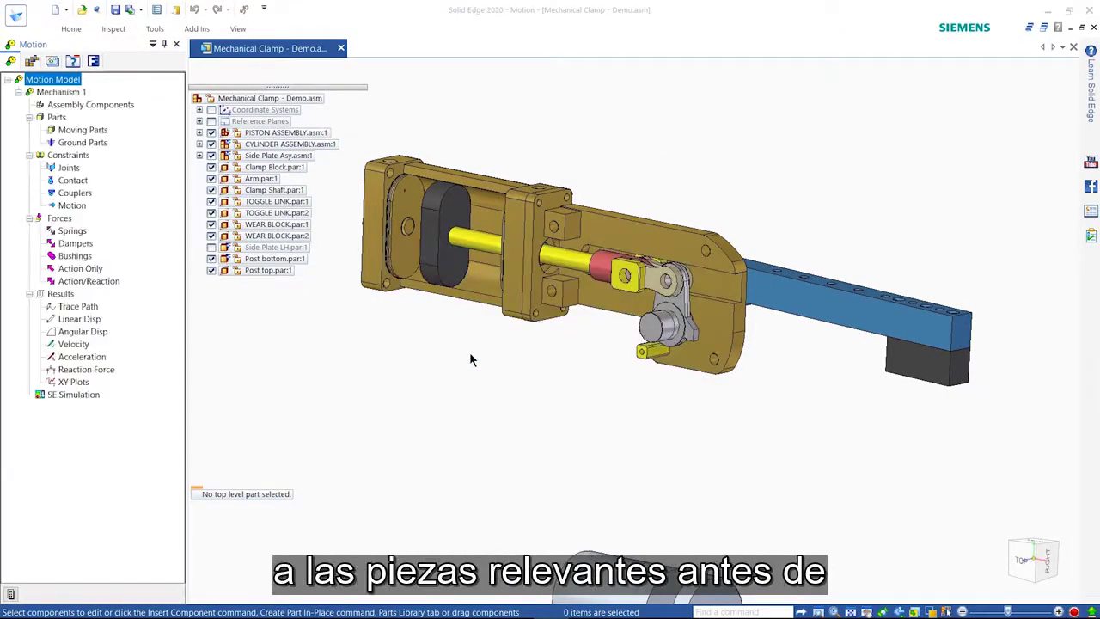
key("Return")
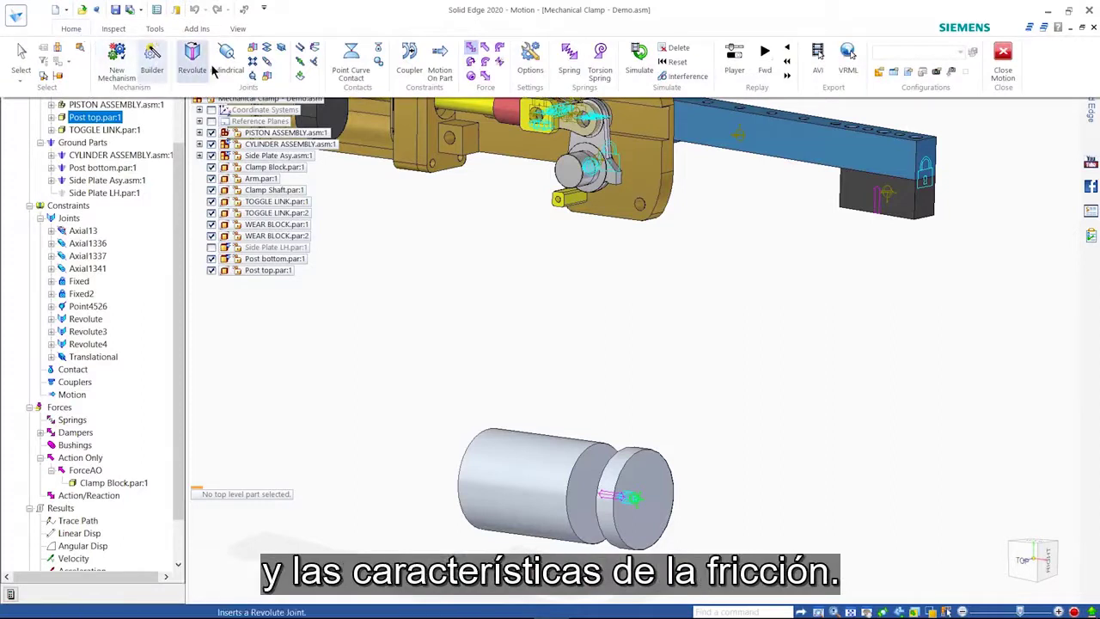
Step: Insert a 3D contact between Clamp Block and Post top and review its friction settings
left_click(377, 64)
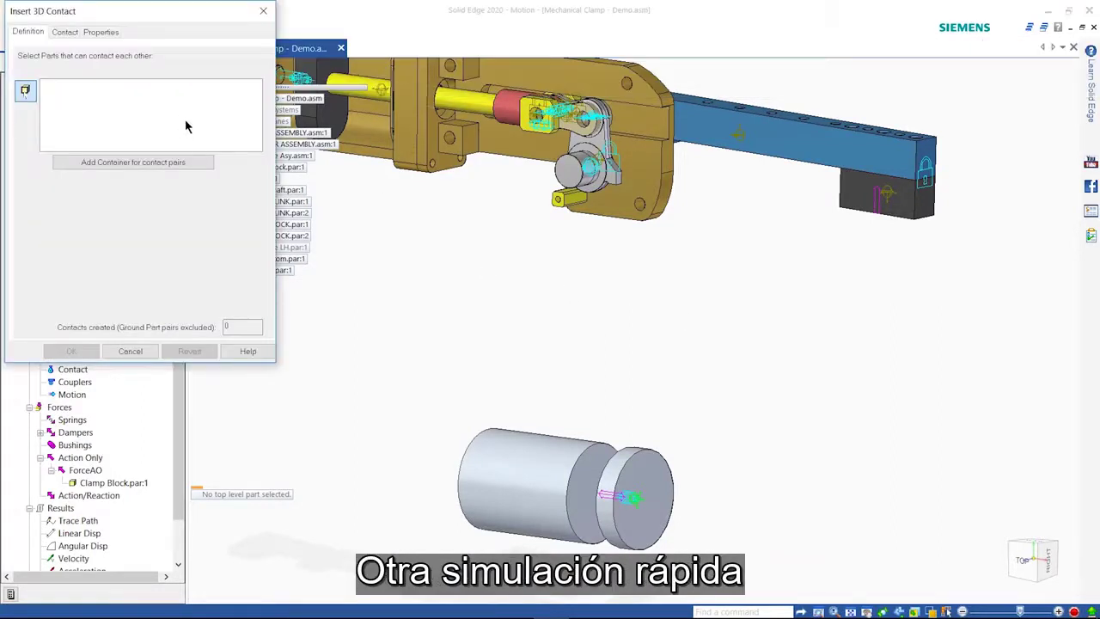
left_click(853, 215)
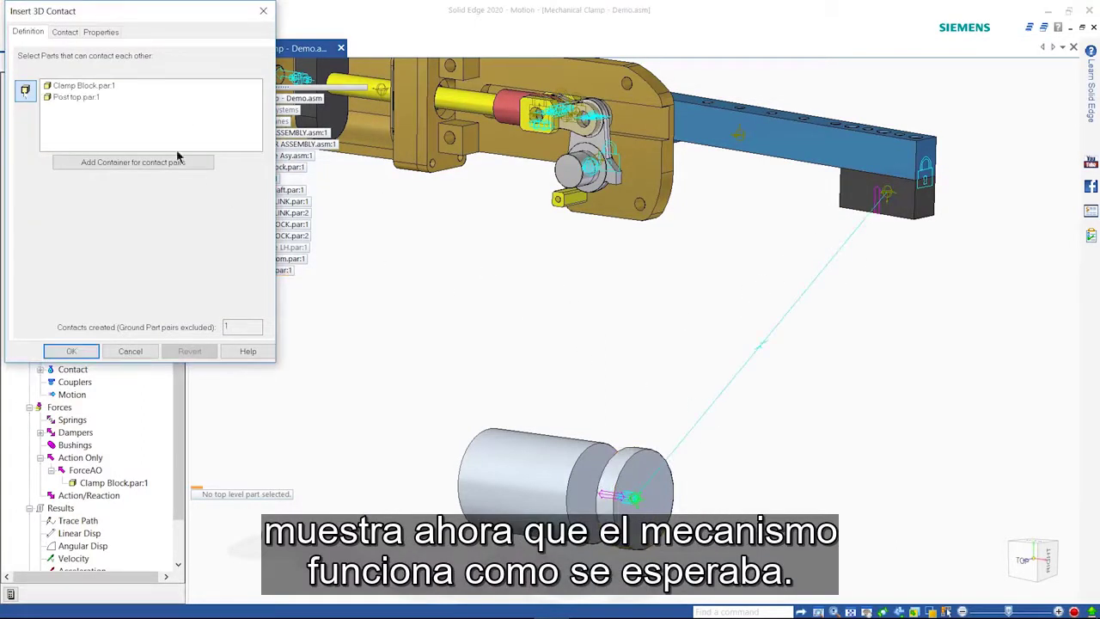
left_click(64, 33)
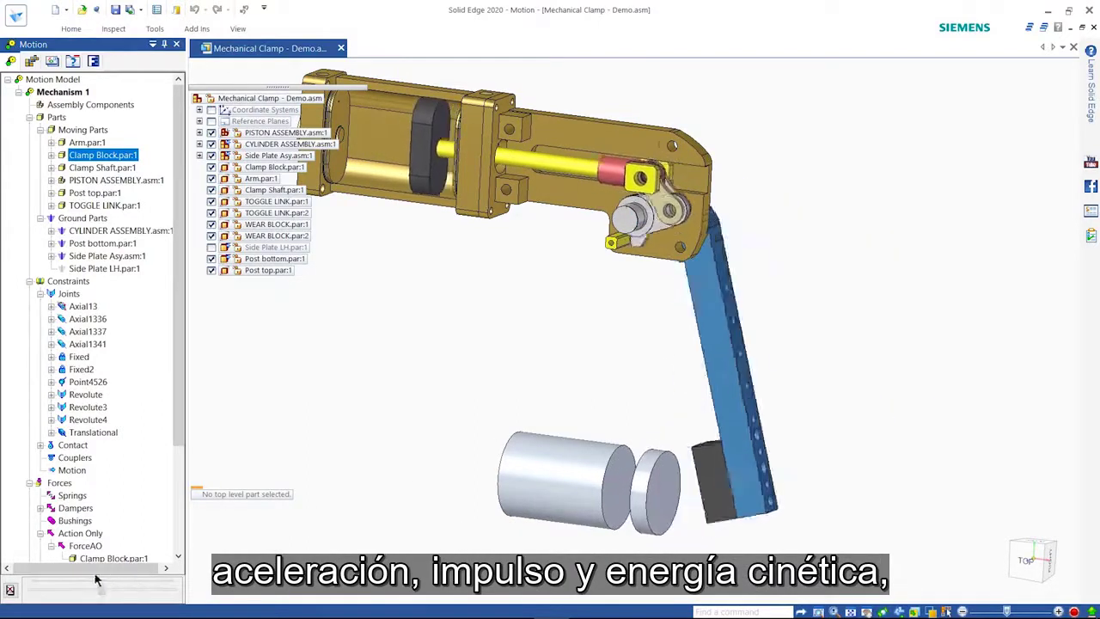
Step: Plot Clamp Block's reaction force and moment over time
right_click(119, 157)
mouse_move(172, 181)
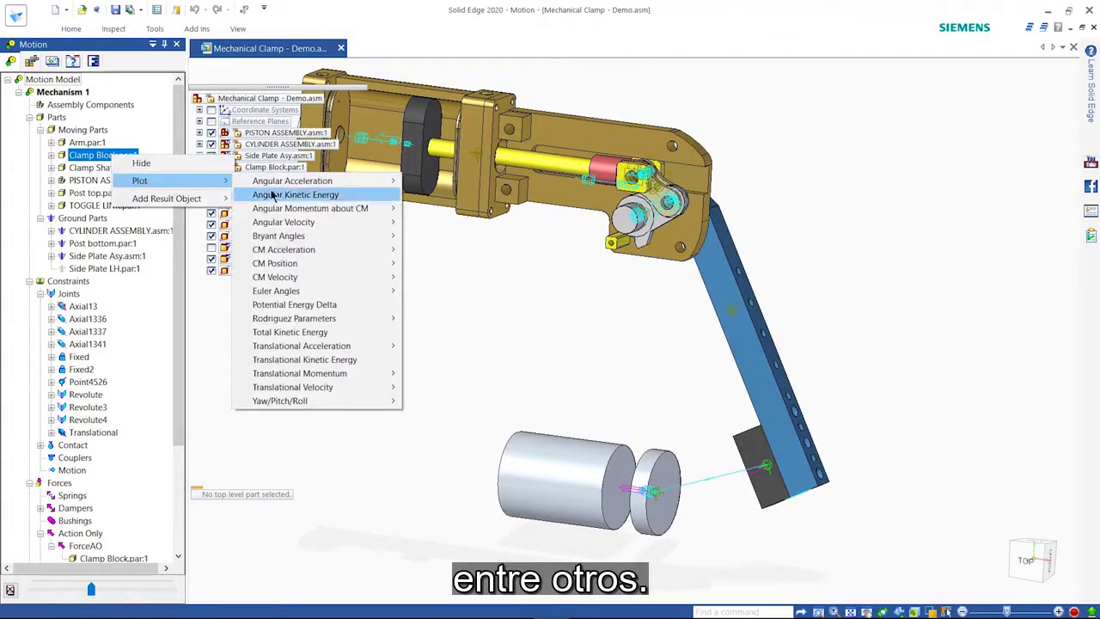
mouse_move(315, 283)
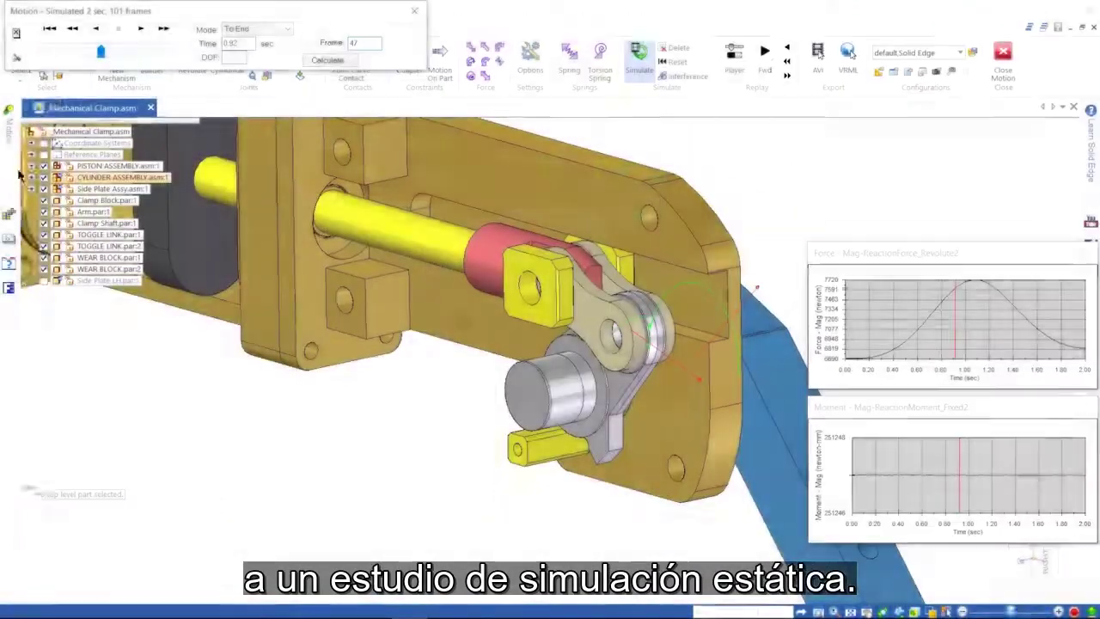
Step: Add Clamp Shaft.par:1's motion loads to the SE Simulation static study
scroll(62, 555, "down", 1)
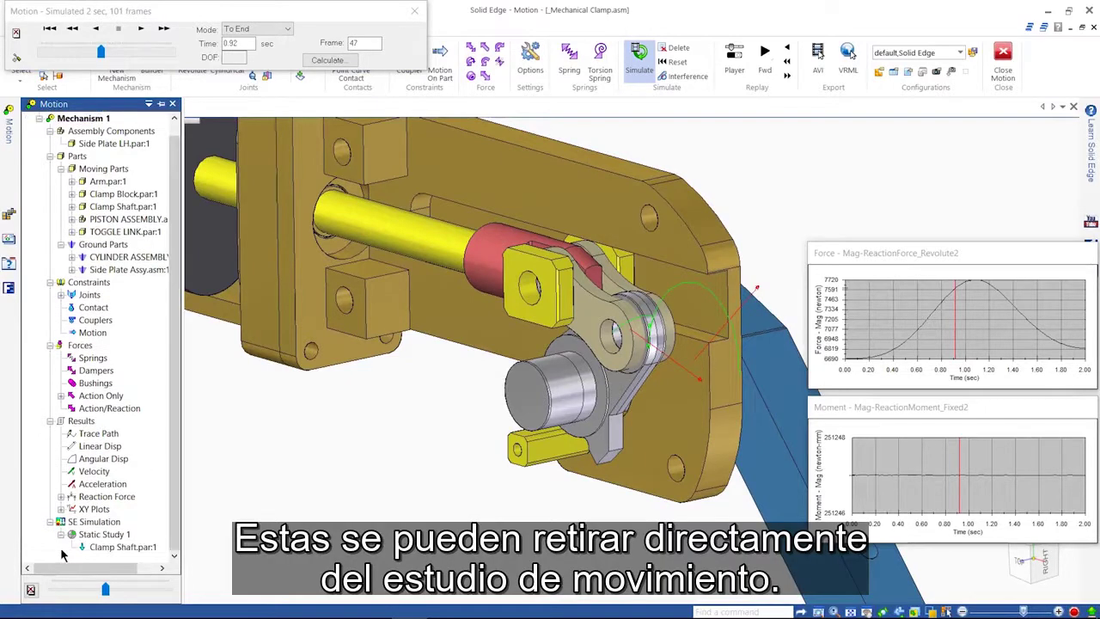
right_click(109, 550)
left_click(151, 559)
Step: Solve Static Study 1 on the clamp shaft and animate its von Mises stress deformation
left_click(668, 371)
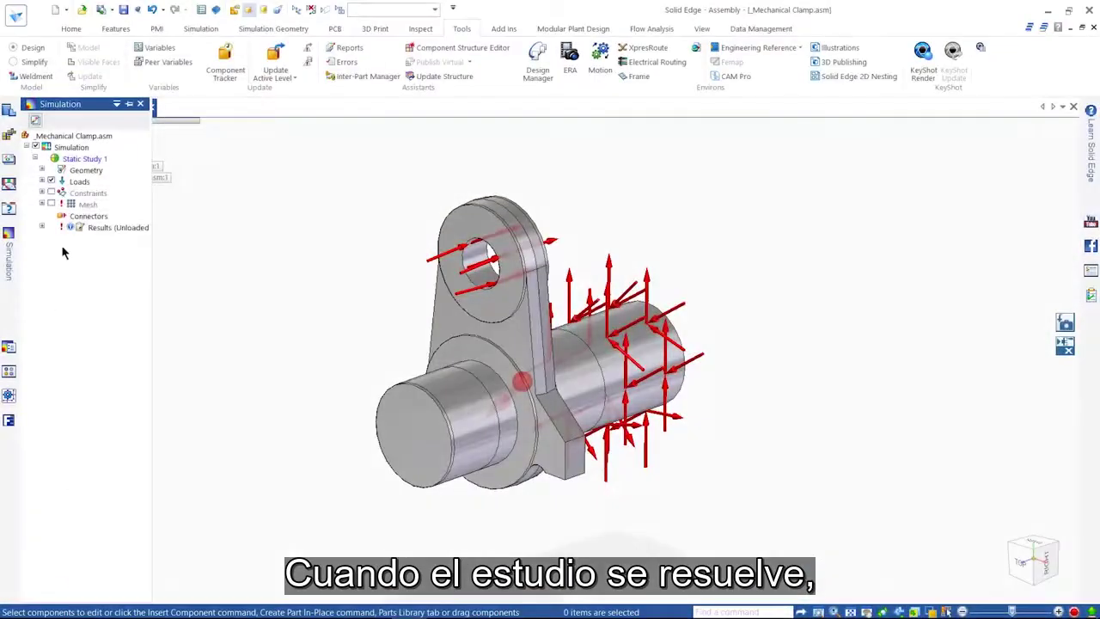
right_click(84, 158)
left_click(65, 164)
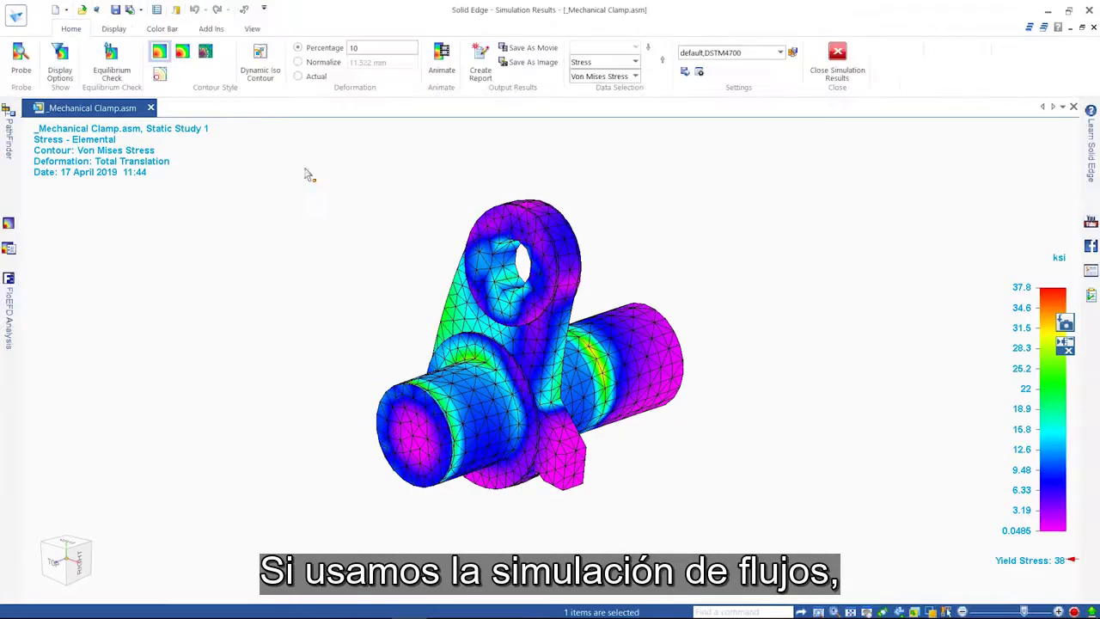
left_click(441, 60)
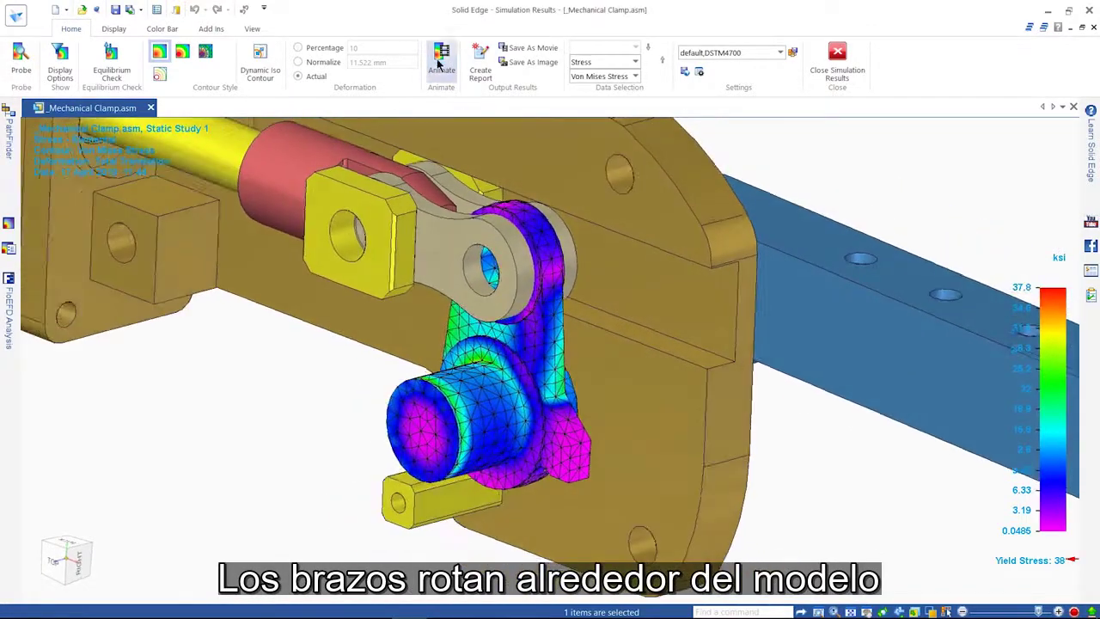
left_click(440, 60)
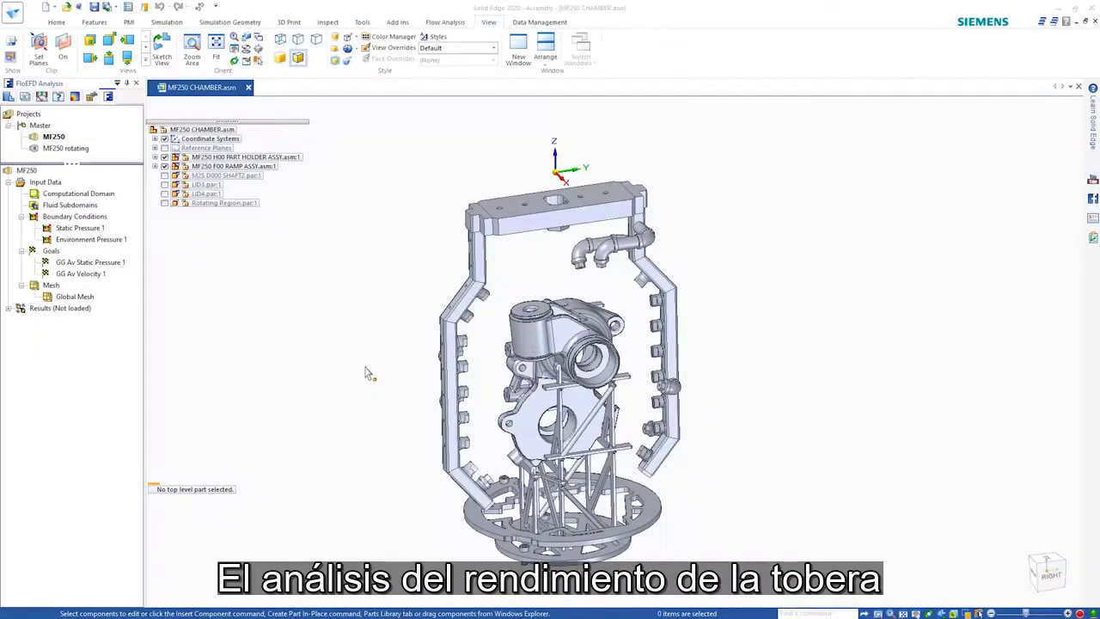
Step: Show the shaft part in the MF250 chamber and display the Isosurfaces Jets around it
left_click(164, 175)
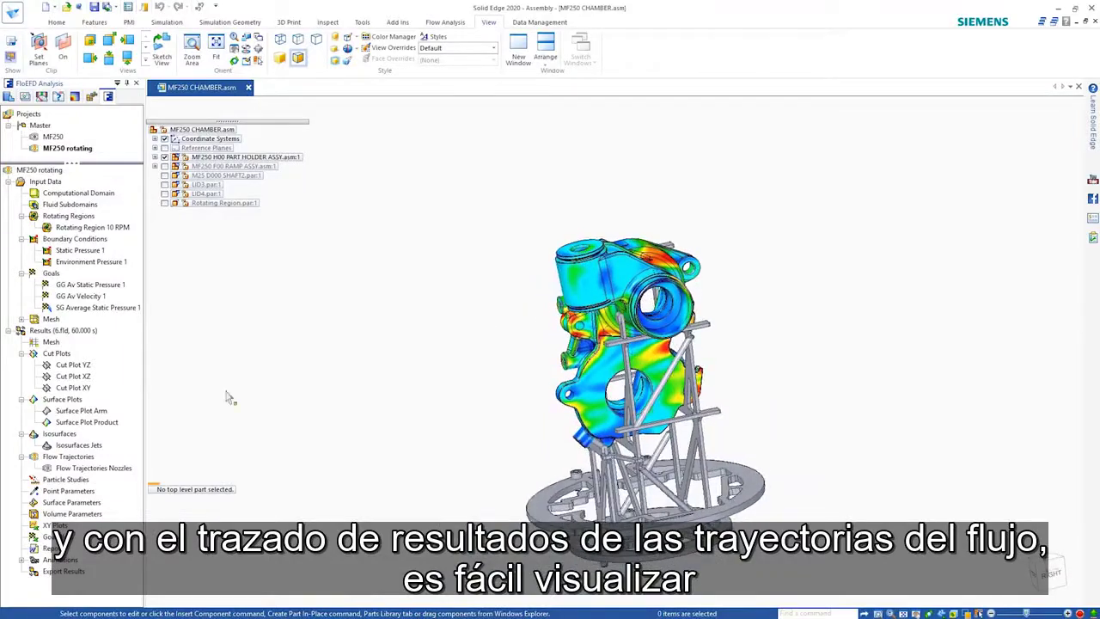
right_click(89, 446)
left_click(105, 468)
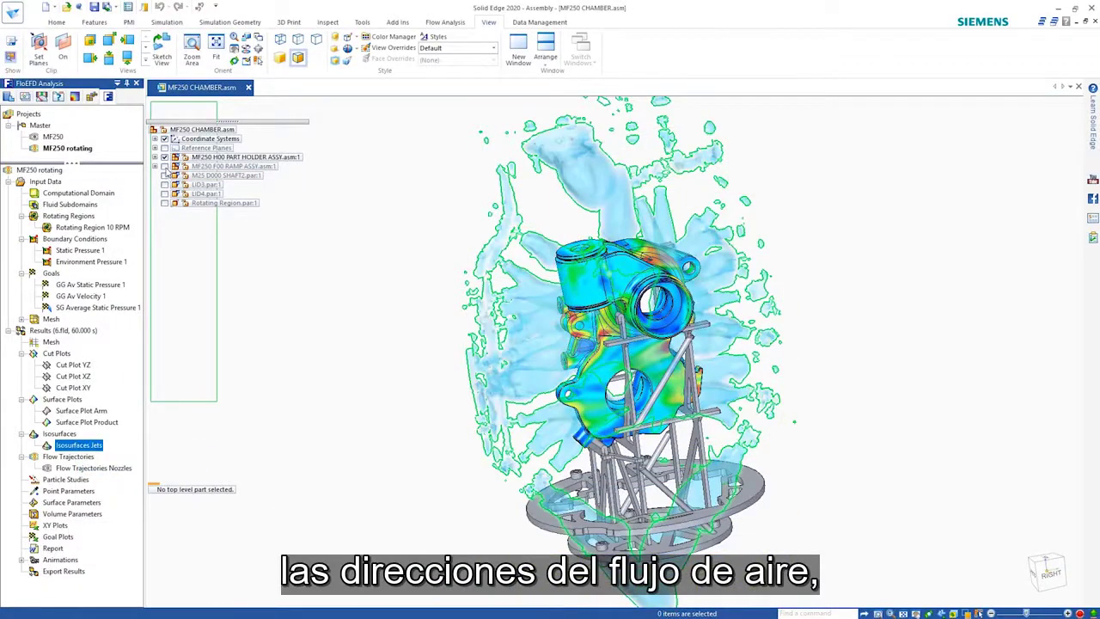